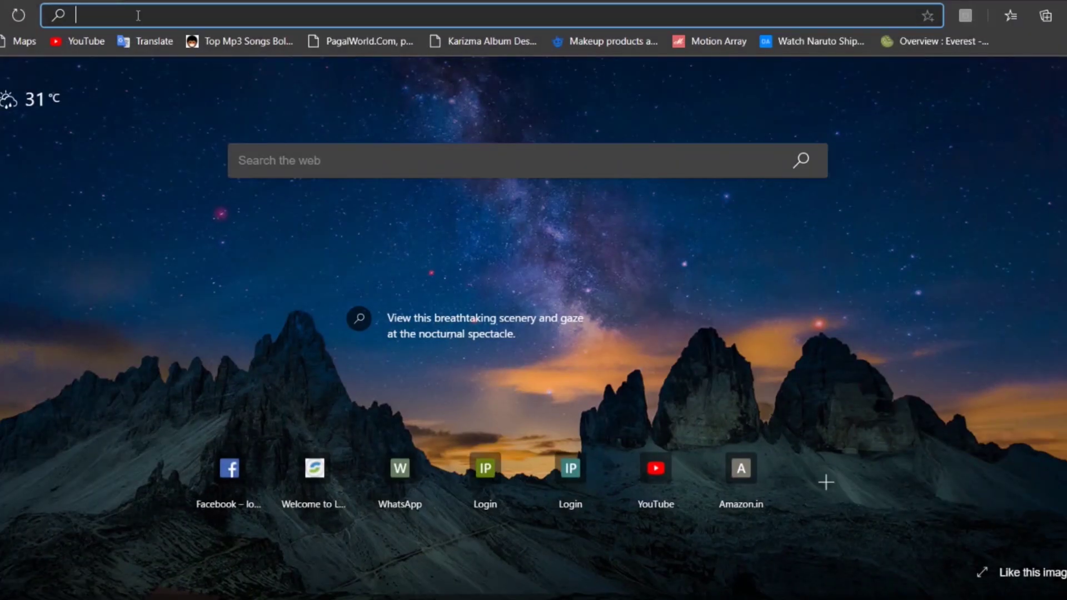
Open signatureedits.com and browse its photography tutorials page.
{"action": "type", "text": "signatureedits.com"}
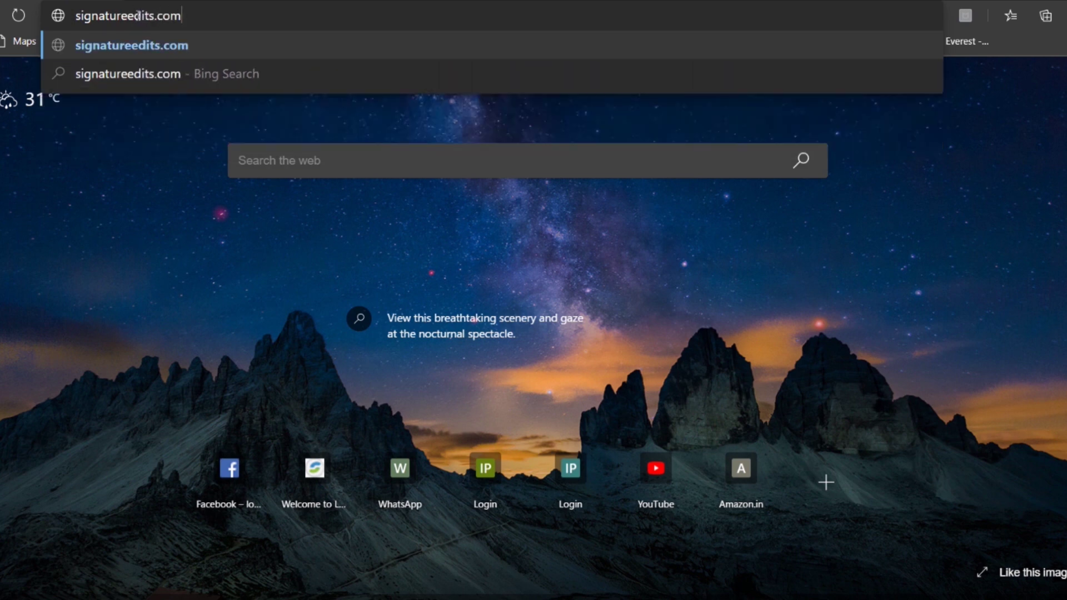
{"action": "key", "text": "Return"}
{"action": "left_click", "coordinate": [393, 192]}
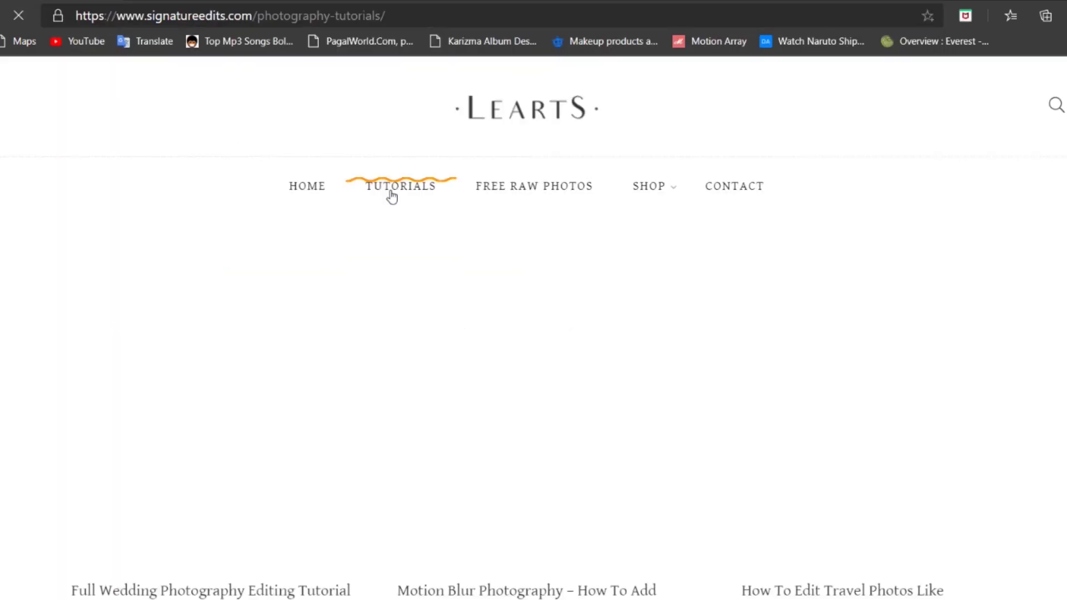
{"action": "scroll", "coordinate": [642, 367], "scroll_direction": "down", "scroll_amount": 15}
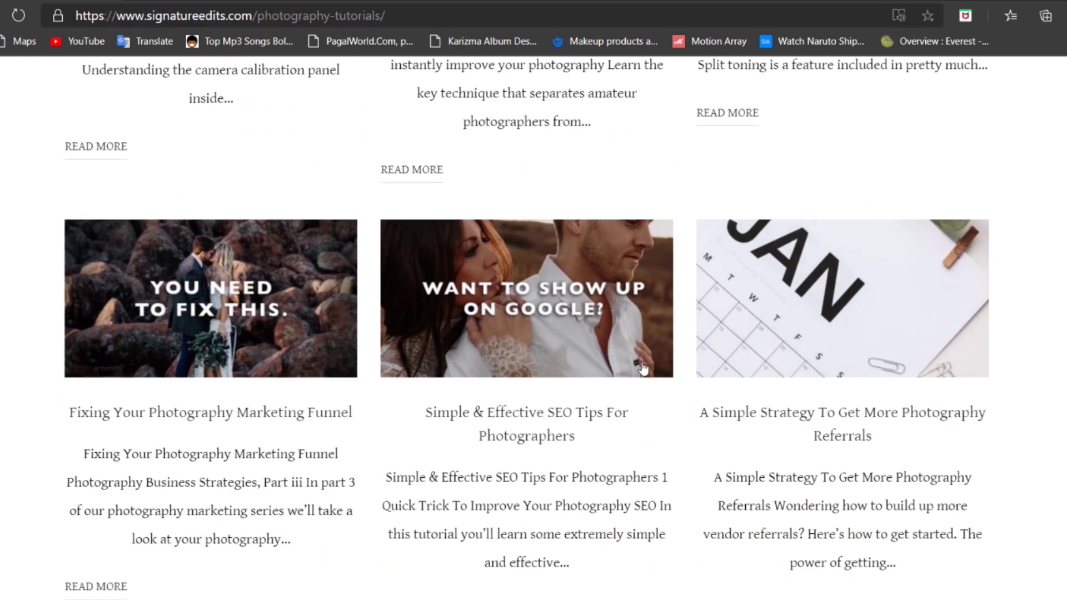
{"action": "scroll", "coordinate": [642, 367], "scroll_direction": "down", "scroll_amount": 16}
Browse the site's free raw photos and look over the page for uploading your own images.
{"action": "left_click", "coordinate": [521, 194]}
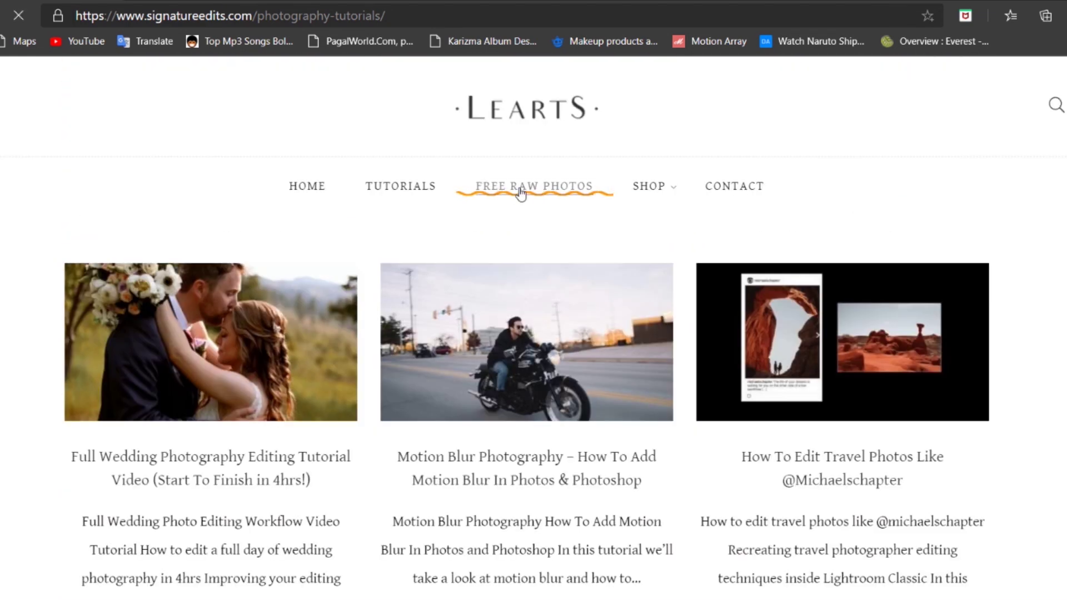
{"action": "scroll", "coordinate": [533, 311], "scroll_direction": "down", "scroll_amount": 15}
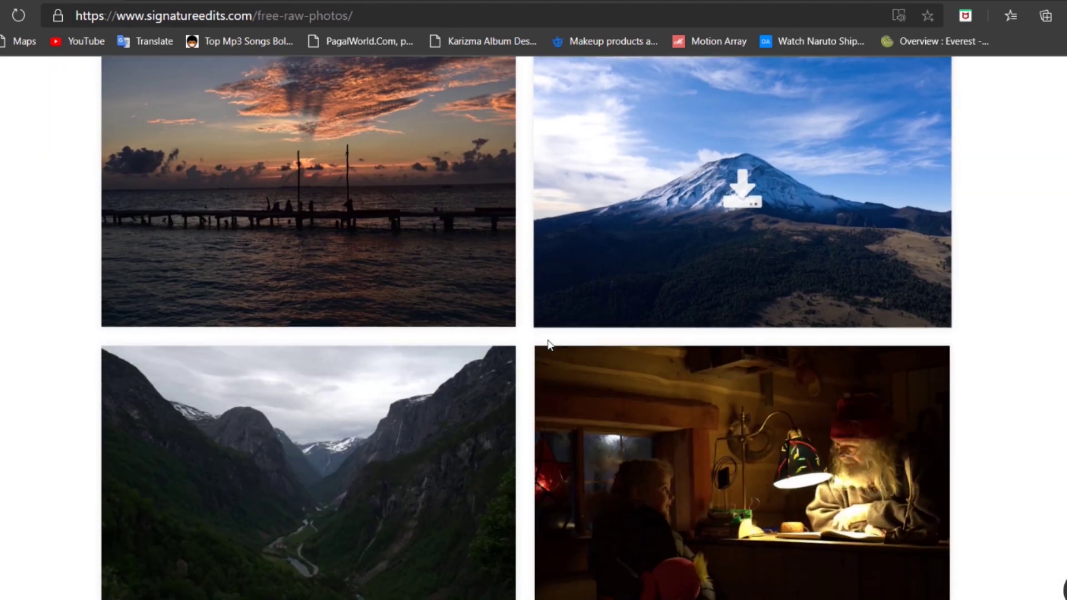
{"action": "scroll", "coordinate": [548, 342], "scroll_direction": "up", "scroll_amount": 15}
{"action": "left_click", "coordinate": [412, 368]}
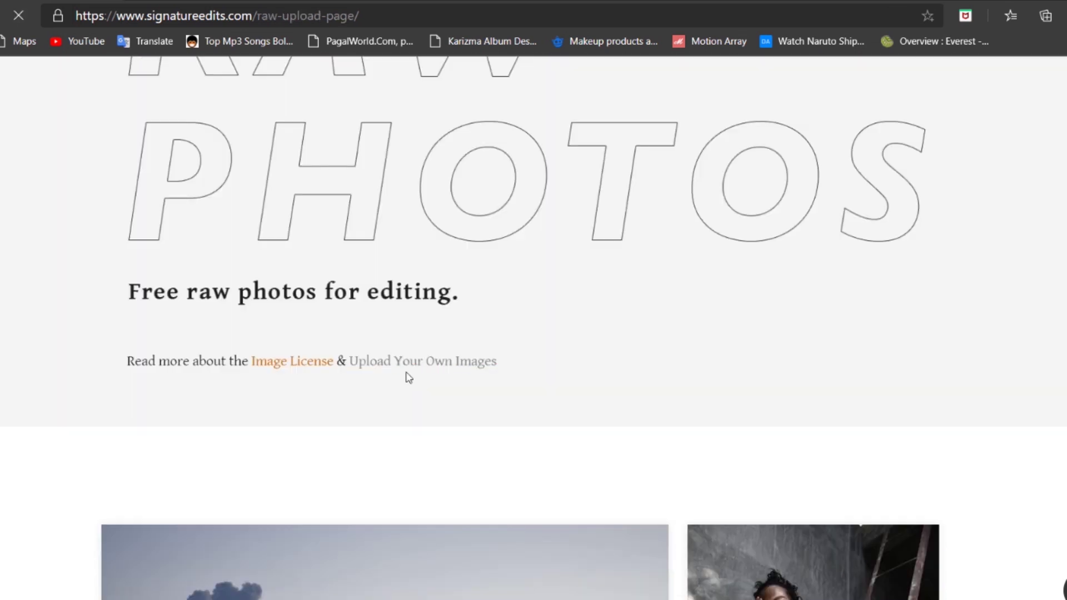
{"action": "scroll", "coordinate": [414, 397], "scroll_direction": "down", "scroll_amount": 5}
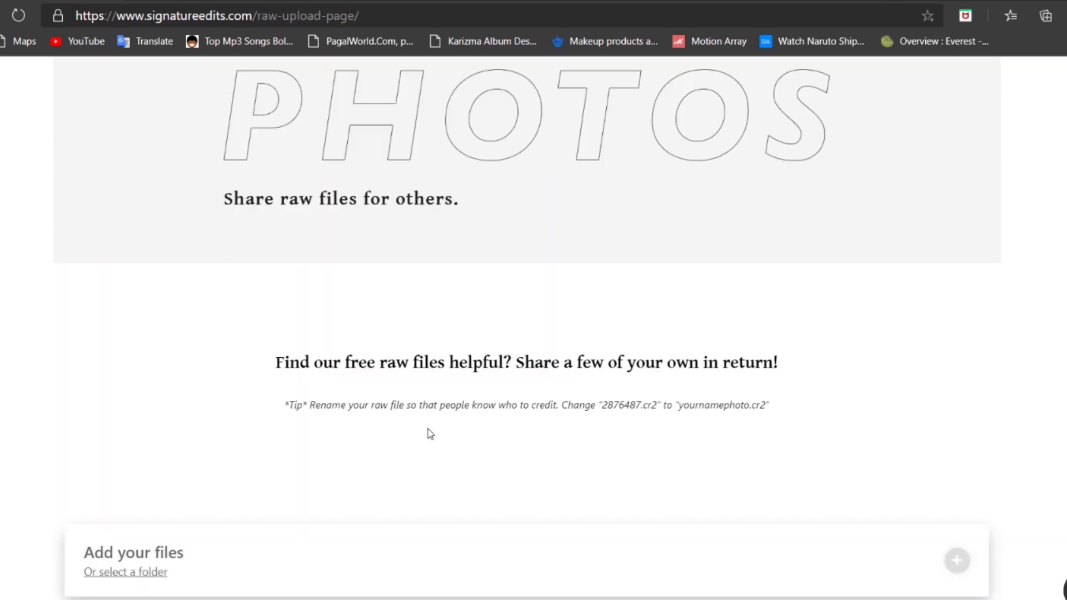
{"action": "scroll", "coordinate": [352, 336], "scroll_direction": "up", "scroll_amount": 3}
{"action": "scroll", "coordinate": [472, 455], "scroll_direction": "up", "scroll_amount": 2}
Browse the Lightroom preset collections in the site's shop.
{"action": "mouse_move", "coordinate": [667, 119]}
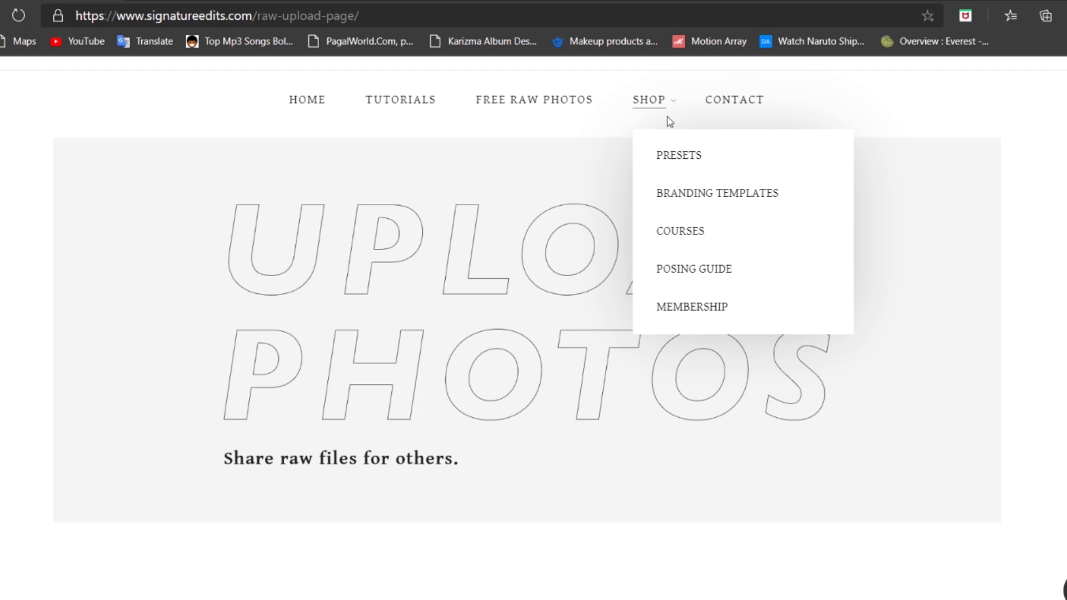
{"action": "left_click", "coordinate": [675, 157]}
{"action": "scroll", "coordinate": [681, 164], "scroll_direction": "down", "scroll_amount": 20}
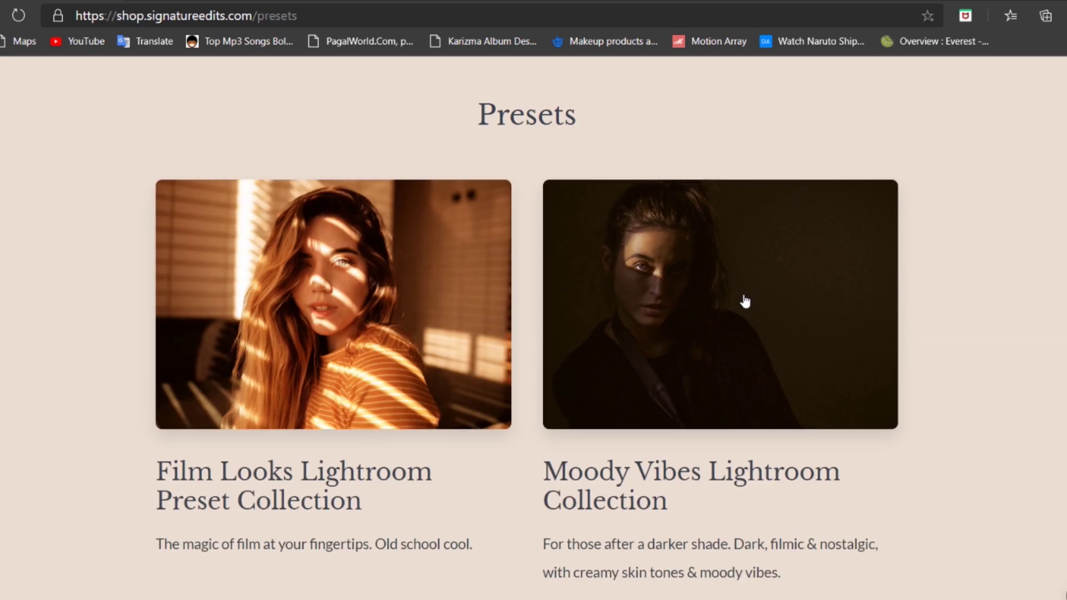
{"action": "scroll", "coordinate": [745, 298], "scroll_direction": "down", "scroll_amount": 20}
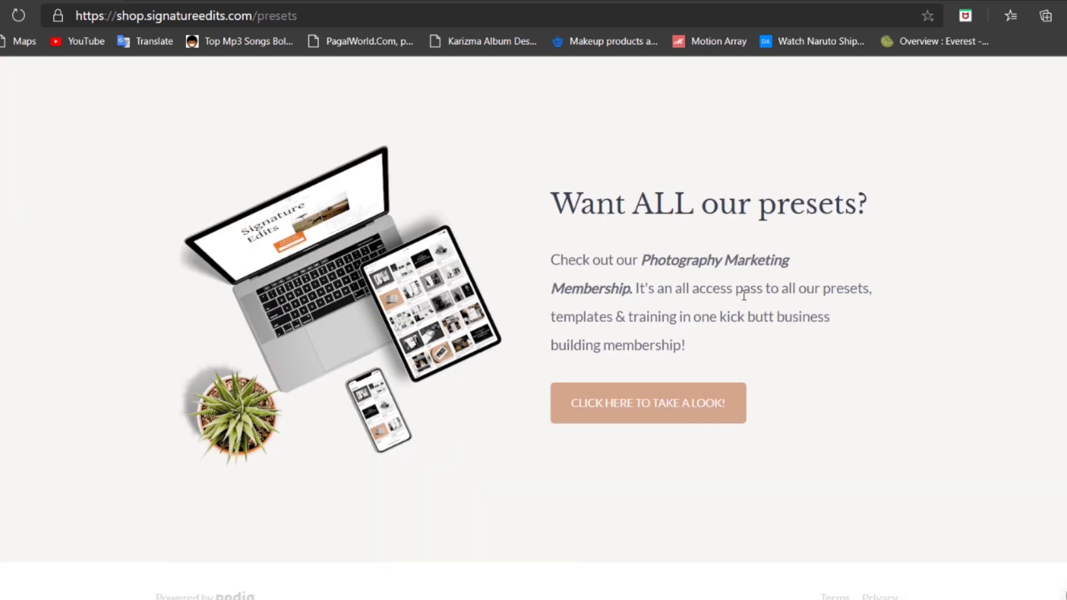
{"action": "scroll", "coordinate": [744, 295], "scroll_direction": "up", "scroll_amount": 15}
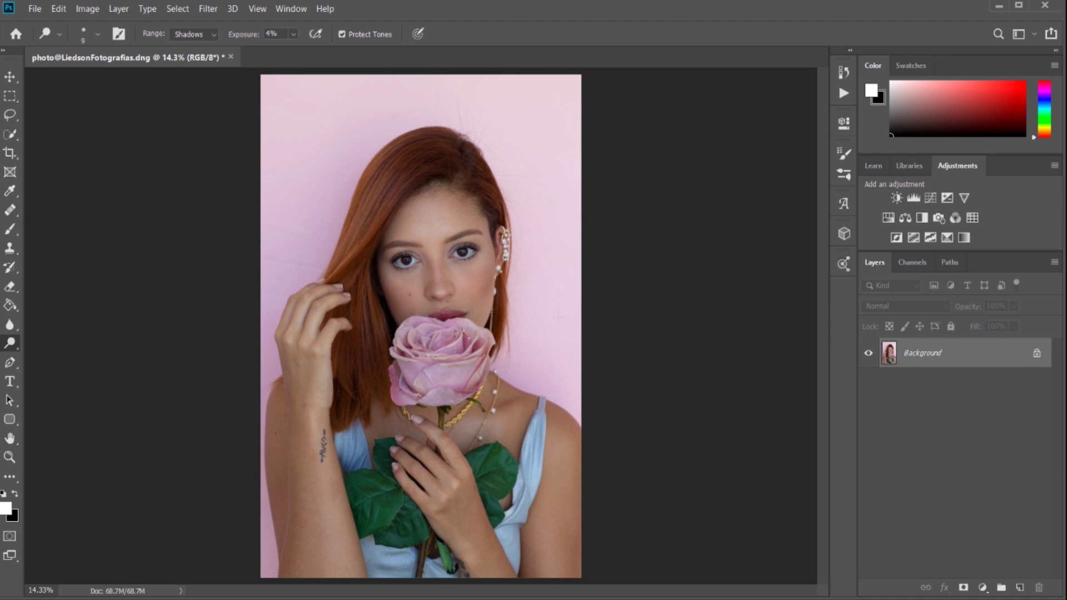
Duplicate the Background layer in Photoshop under the name Retouching.
{"action": "right_click", "coordinate": [895, 360]}
{"action": "left_click", "coordinate": [970, 388]}
{"action": "key", "text": "BackSpace"}
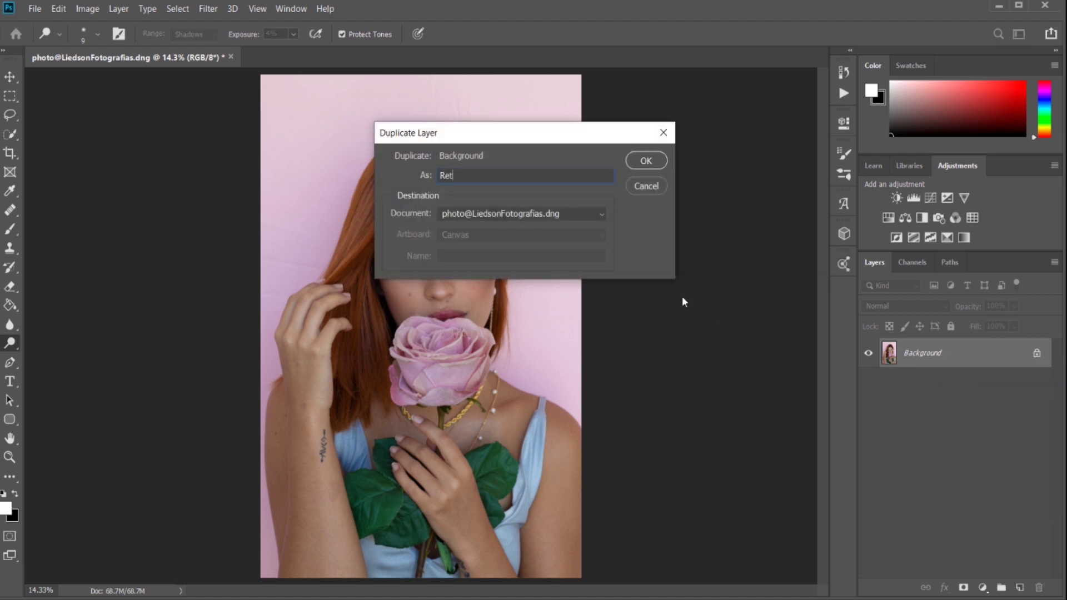
{"action": "key", "text": "Return"}
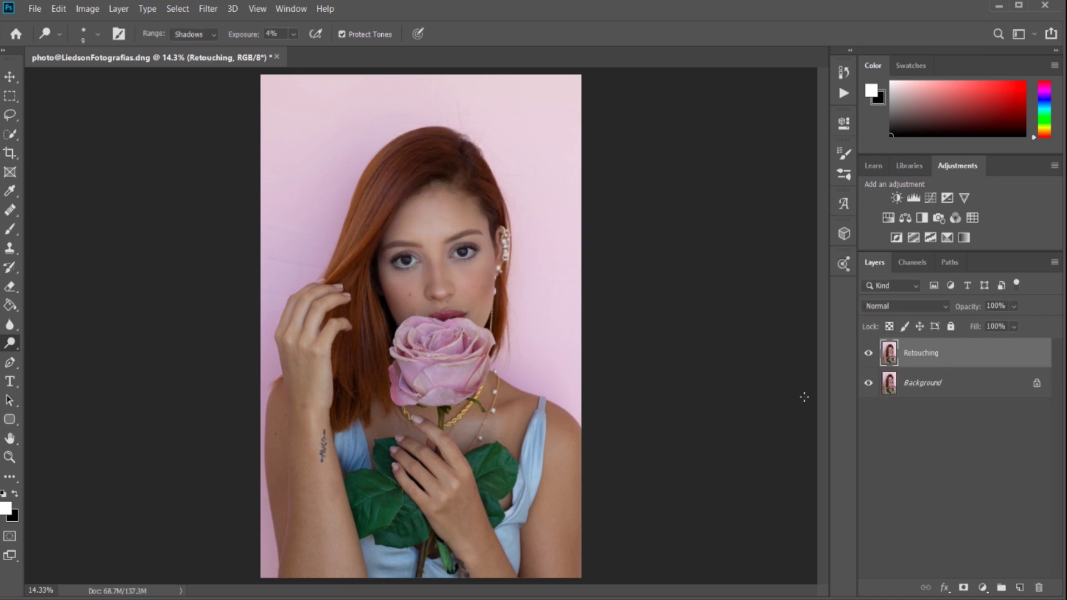
Set the Spot Healing Brush to 87 px and remove the dark mole on the cheek beside the hair.
{"action": "left_click", "coordinate": [10, 210]}
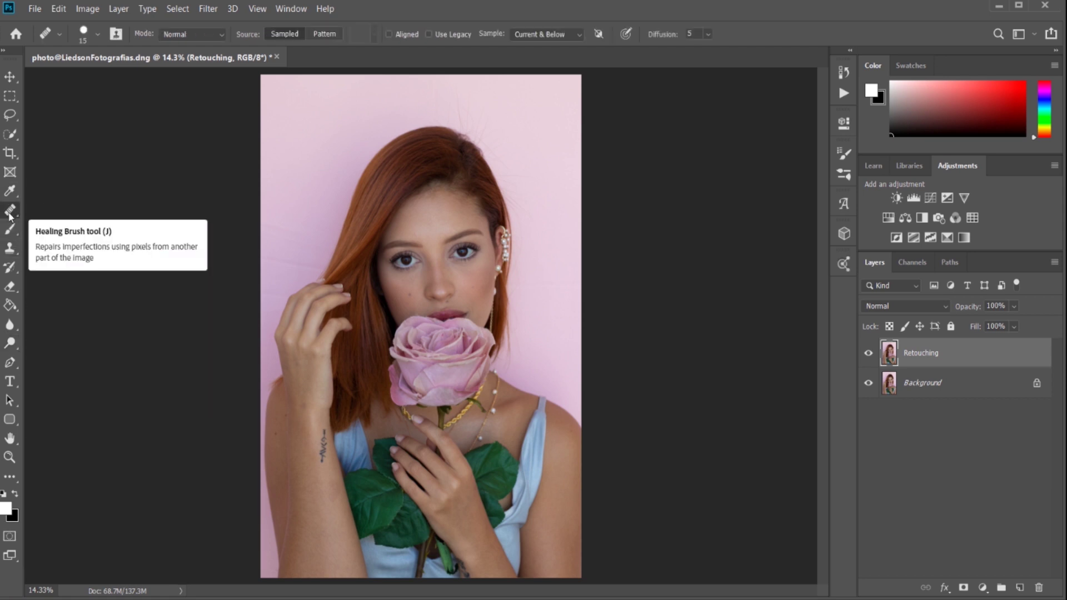
{"action": "right_click", "coordinate": [10, 215]}
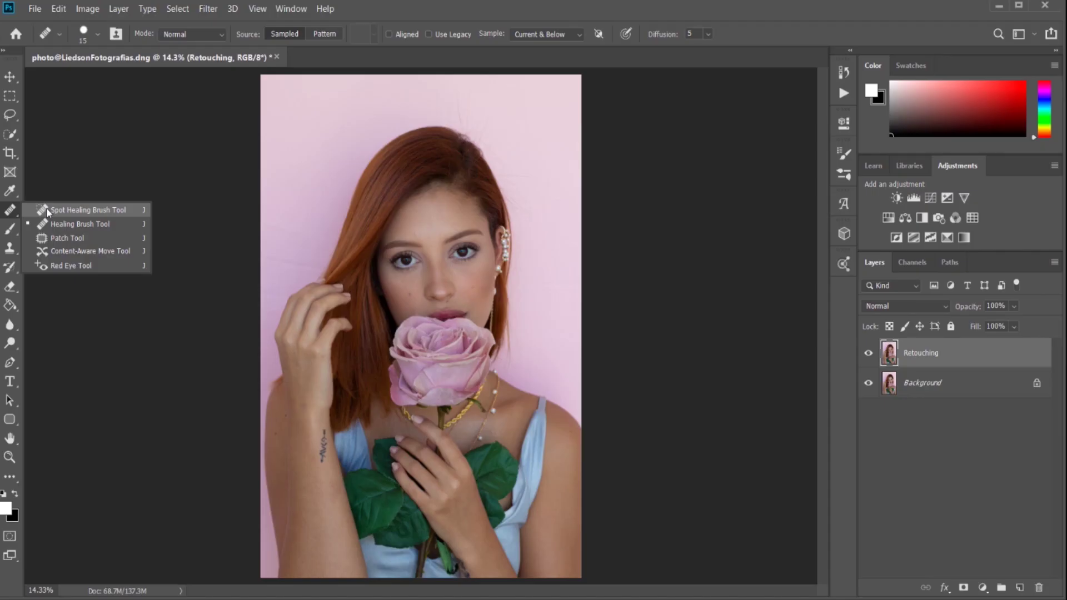
{"action": "left_click", "coordinate": [47, 209]}
{"action": "scroll", "coordinate": [403, 294], "scroll_direction": "up", "scroll_amount": 10}
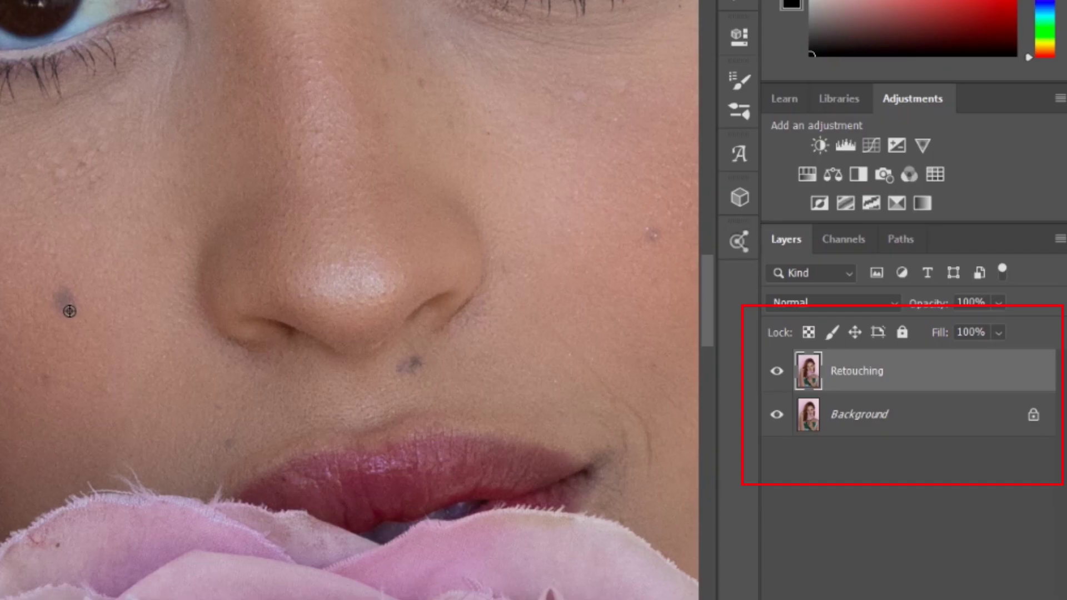
{"action": "right_click", "coordinate": [69, 311]}
{"action": "left_click_drag", "start_coordinate": [134, 340], "coordinate": [189, 339]}
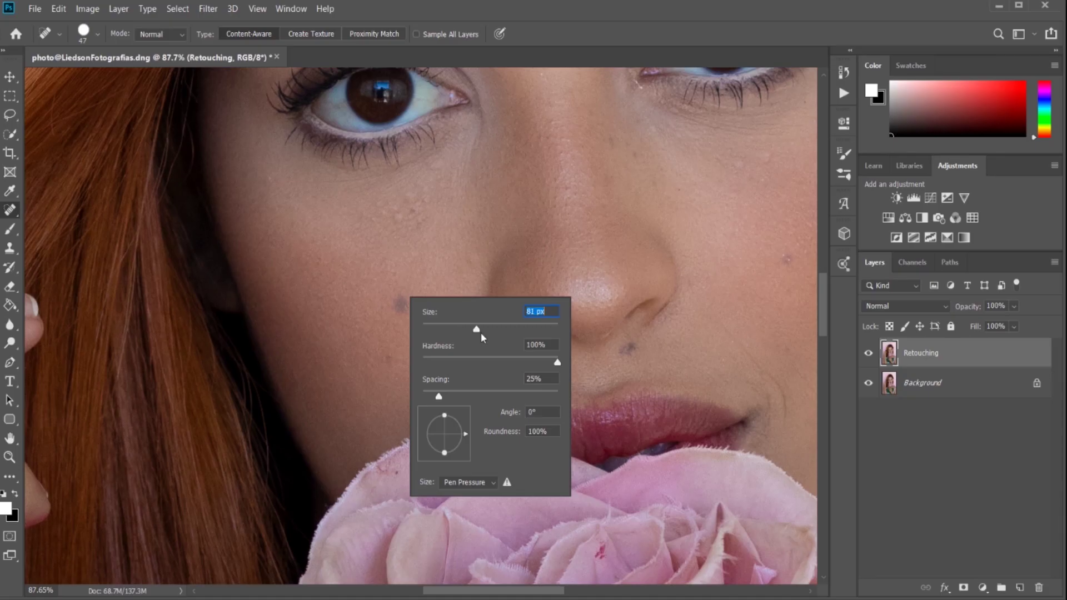
{"action": "left_click", "coordinate": [393, 306]}
{"action": "left_click", "coordinate": [396, 305]}
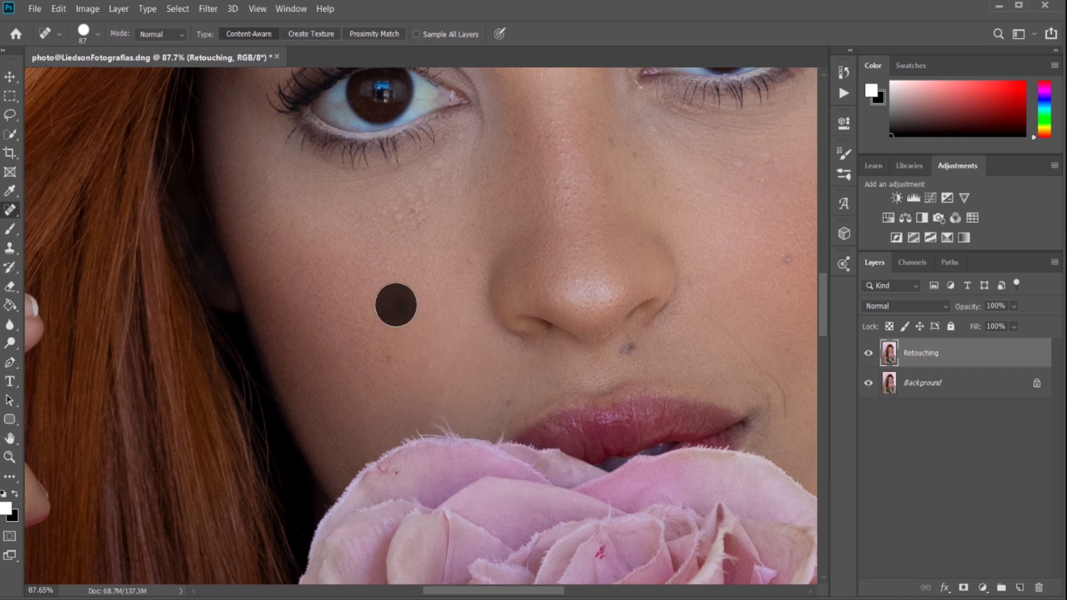
Remove the bumps under the eye and the spots on the lower cheek and around the mouth with the Spot Healing Brush.
{"action": "left_click", "coordinate": [460, 258]}
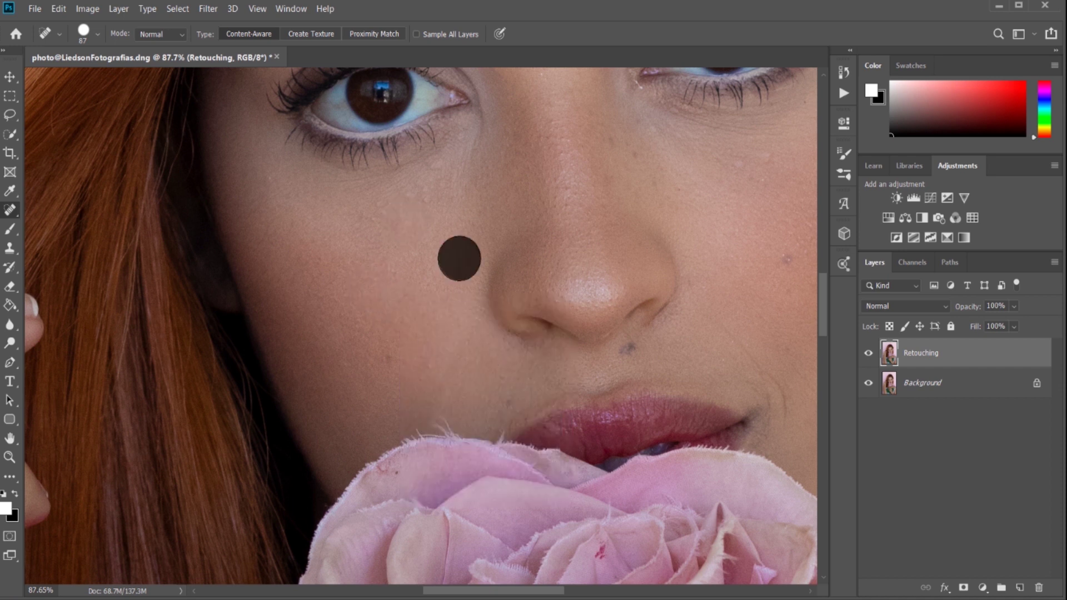
{"action": "left_click", "coordinate": [386, 220]}
{"action": "left_click", "coordinate": [389, 355]}
{"action": "left_click", "coordinate": [498, 390]}
{"action": "left_click_drag", "start_coordinate": [657, 350], "coordinate": [381, 381]}
Clean up the remaining small spots across the face with the Spot Healing Brush.
{"action": "left_click", "coordinate": [467, 349]}
{"action": "left_click", "coordinate": [528, 355]}
{"action": "left_click", "coordinate": [324, 248]}
{"action": "left_click", "coordinate": [450, 249]}
{"action": "left_click", "coordinate": [302, 229]}
{"action": "left_click", "coordinate": [328, 269]}
{"action": "left_click", "coordinate": [307, 439]}
{"action": "left_click", "coordinate": [412, 434]}
{"action": "scroll", "coordinate": [404, 416], "scroll_direction": "down", "scroll_amount": 3}
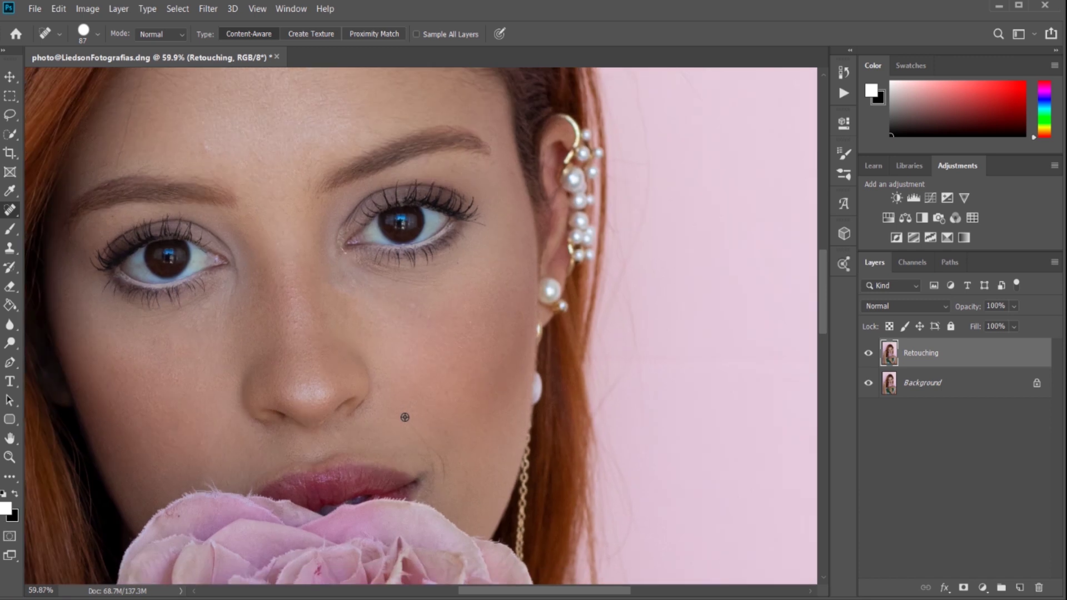
{"action": "scroll", "coordinate": [403, 333], "scroll_direction": "down", "scroll_amount": 4}
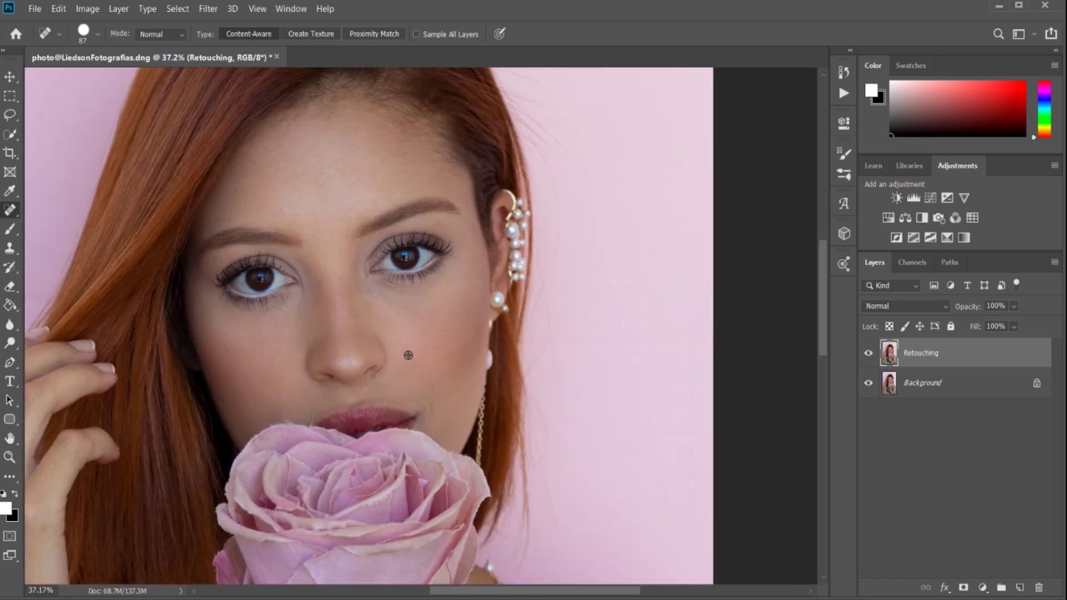
{"action": "scroll", "coordinate": [274, 215], "scroll_direction": "up", "scroll_amount": 4}
{"action": "left_click", "coordinate": [283, 208]}
Add an empty layer above Retouching and set the Healing Brush to sample Current & Below.
{"action": "right_click", "coordinate": [11, 213]}
{"action": "left_click", "coordinate": [81, 226]}
{"action": "key", "text": "shift+j"}
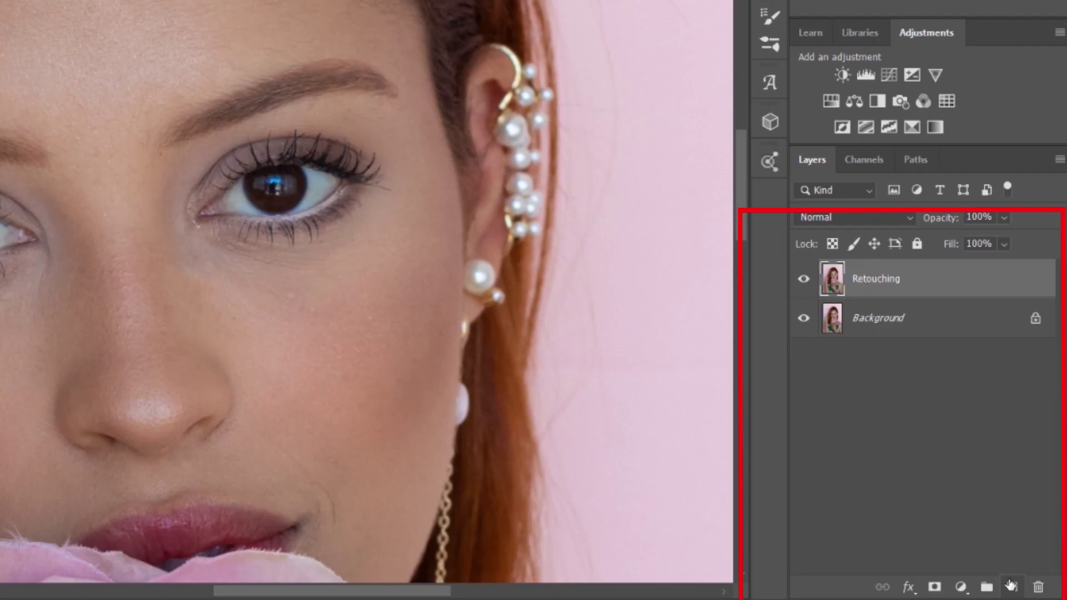
{"action": "left_click", "coordinate": [1020, 587]}
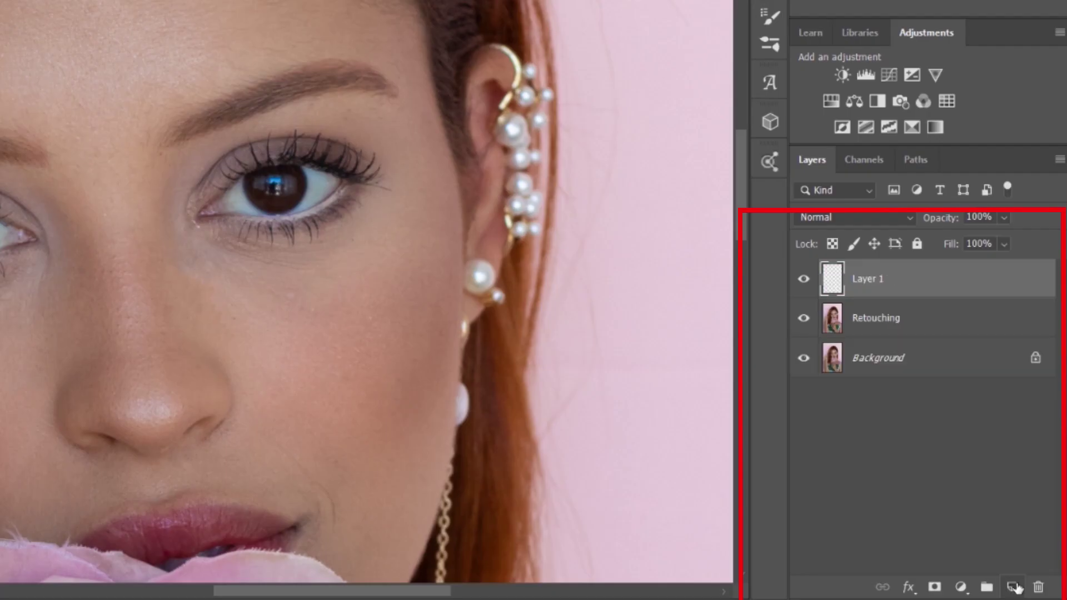
{"action": "left_click", "coordinate": [409, 42]}
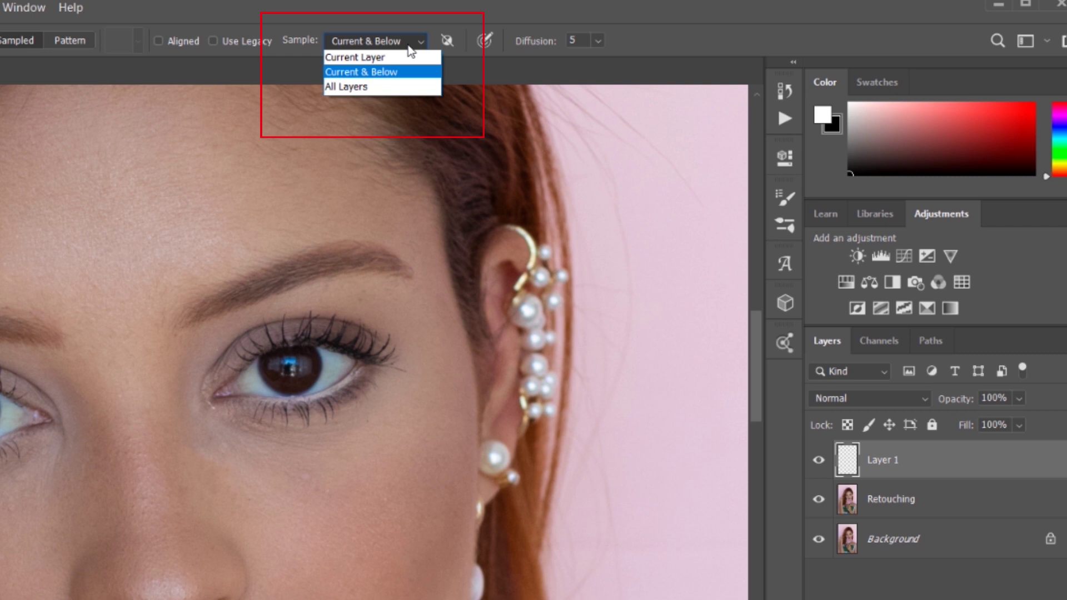
{"action": "left_click", "coordinate": [380, 72]}
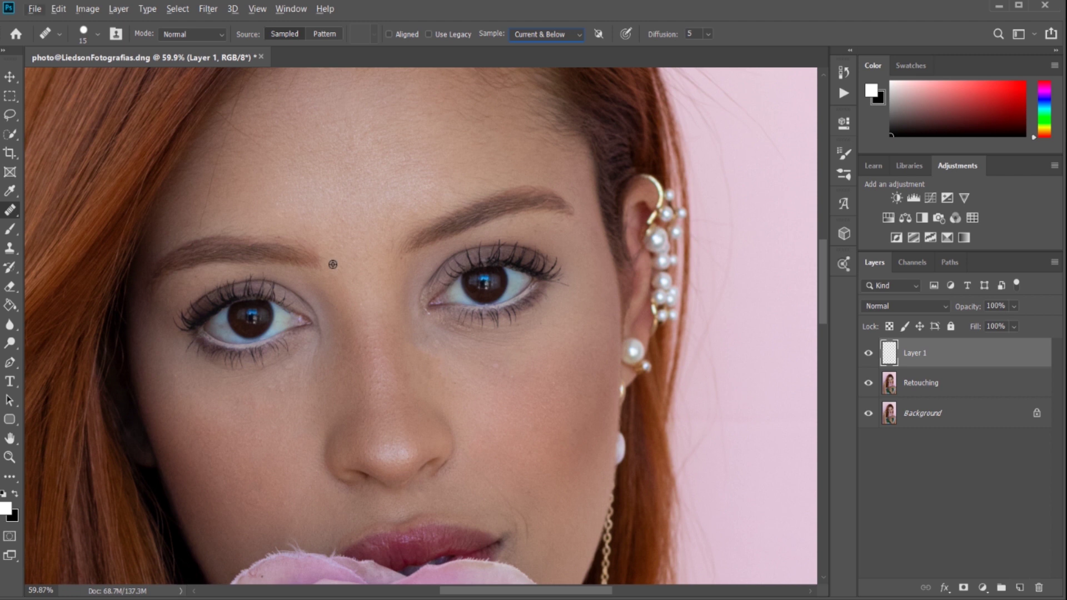
Heal the small marks on the cheek below the eye on the earring side, sampling nearby clean skin with the Healing Brush.
{"action": "key", "text": "v"}
{"action": "scroll", "coordinate": [319, 226], "scroll_direction": "up", "scroll_amount": 5}
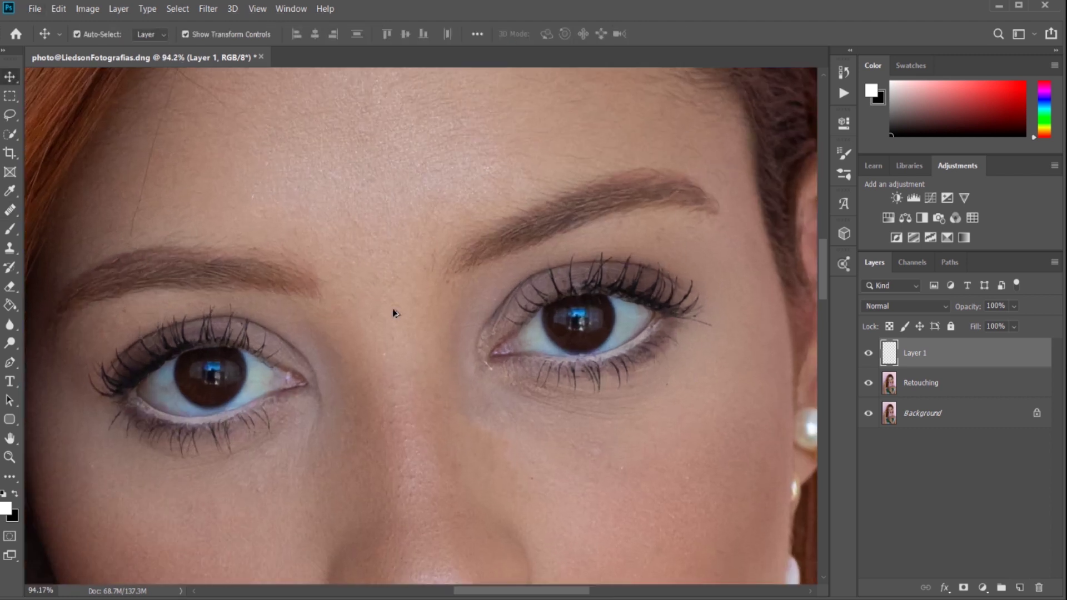
{"action": "scroll", "coordinate": [550, 308], "scroll_direction": "up", "scroll_amount": 4}
{"action": "left_click", "coordinate": [18, 213]}
{"action": "left_click", "coordinate": [58, 222]}
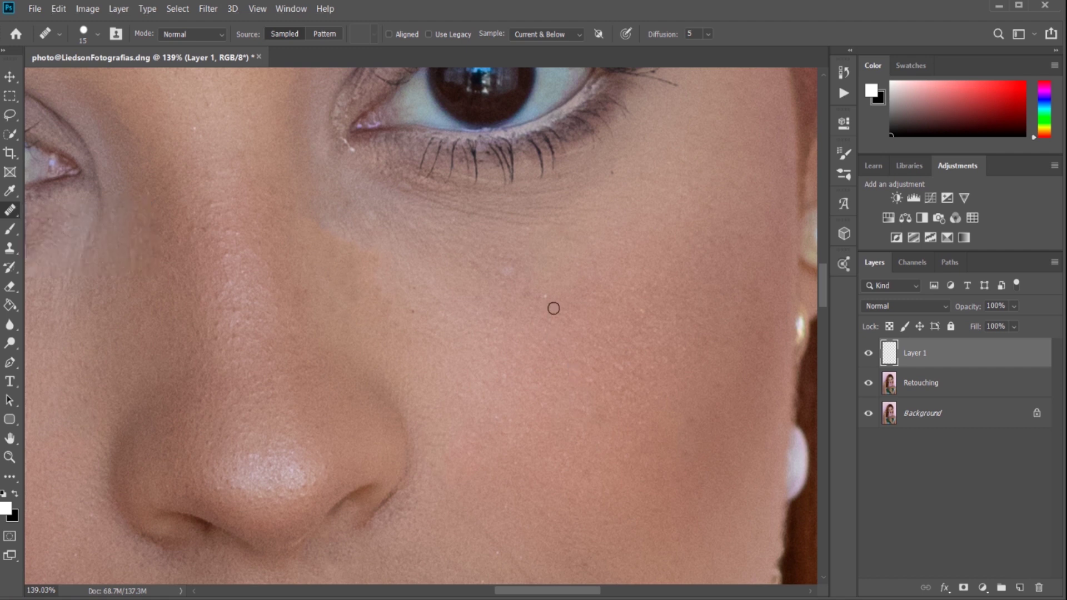
{"action": "left_click", "coordinate": [452, 331], "text": "alt"}
{"action": "left_click_drag", "start_coordinate": [413, 309], "coordinate": [413, 314]}
{"action": "left_click", "coordinate": [483, 344], "text": "alt"}
{"action": "mouse_move", "coordinate": [502, 274]}
{"action": "left_mouse_down"}
{"action": "mouse_move", "coordinate": [496, 268]}
{"action": "mouse_move", "coordinate": [517, 279]}
{"action": "left_mouse_up"}
Even out the skin beside the nose, under the eye and across the earring-side cheek with the Healing Brush.
{"action": "left_click", "coordinate": [400, 276], "text": "alt"}
{"action": "mouse_move", "coordinate": [378, 236]}
{"action": "left_mouse_down"}
{"action": "mouse_move", "coordinate": [366, 203]}
{"action": "mouse_move", "coordinate": [369, 220]}
{"action": "mouse_move", "coordinate": [348, 202]}
{"action": "mouse_move", "coordinate": [364, 222]}
{"action": "left_mouse_up"}
{"action": "left_click_drag", "start_coordinate": [603, 167], "coordinate": [616, 172]}
{"action": "mouse_move", "coordinate": [531, 301]}
{"action": "left_mouse_down"}
{"action": "mouse_move", "coordinate": [558, 303]}
{"action": "mouse_move", "coordinate": [536, 300]}
{"action": "left_mouse_up"}
{"action": "left_click_drag", "start_coordinate": [556, 299], "coordinate": [579, 300]}
{"action": "left_click", "coordinate": [611, 242], "text": "alt"}
{"action": "left_click_drag", "start_coordinate": [524, 354], "coordinate": [507, 382]}
{"action": "left_click_drag", "start_coordinate": [506, 460], "coordinate": [490, 238]}
Smooth the crease lines beside the mouth corner using the Healing Brush with skin sampled from the cheek.
{"action": "left_click", "coordinate": [645, 433], "text": "alt"}
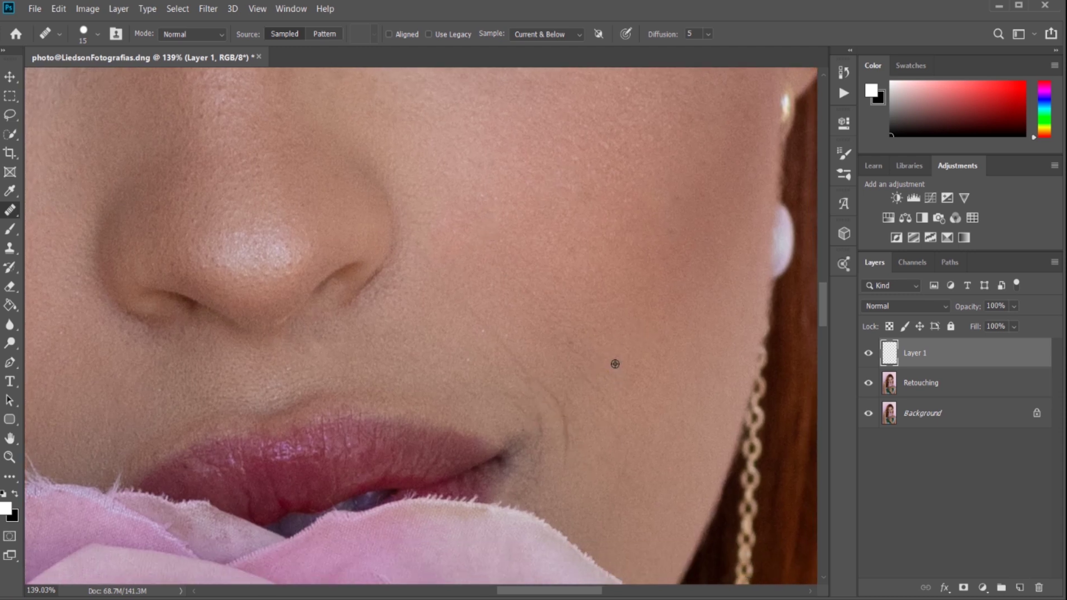
{"action": "mouse_move", "coordinate": [546, 368]}
{"action": "left_mouse_down"}
{"action": "mouse_move", "coordinate": [539, 381]}
{"action": "mouse_move", "coordinate": [560, 405]}
{"action": "mouse_move", "coordinate": [564, 466]}
{"action": "left_mouse_up"}
{"action": "left_click_drag", "start_coordinate": [570, 339], "coordinate": [608, 410]}
{"action": "left_click", "coordinate": [513, 294], "text": "alt"}
{"action": "mouse_move", "coordinate": [485, 315]}
{"action": "left_mouse_down"}
{"action": "mouse_move", "coordinate": [495, 330]}
{"action": "mouse_move", "coordinate": [486, 324]}
{"action": "left_mouse_up"}
{"action": "left_click_drag", "start_coordinate": [503, 340], "coordinate": [525, 377]}
{"action": "left_click", "coordinate": [565, 335], "text": "alt"}
Heal leftover small blemishes on both cheeks with the Healing Brush, resampling clean skin near each spot.
{"action": "left_click", "coordinate": [281, 393]}
{"action": "left_click", "coordinate": [630, 245], "text": "alt"}
{"action": "left_click", "coordinate": [568, 253]}
{"action": "scroll", "coordinate": [659, 219], "scroll_direction": "down", "scroll_amount": 5}
{"action": "scroll", "coordinate": [240, 261], "scroll_direction": "up", "scroll_amount": 4}
{"action": "left_click", "coordinate": [240, 356], "text": "alt"}
{"action": "left_click", "coordinate": [254, 346]}
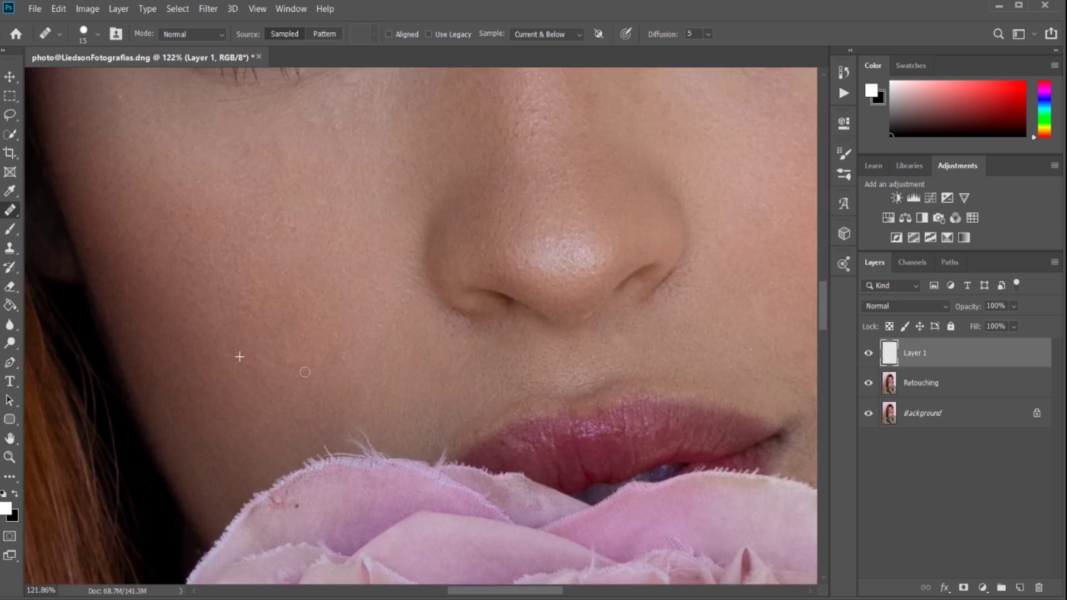
Heal the red stains on the rose petals with the Healing Brush, sampling clean petal texture next to them.
{"action": "scroll", "coordinate": [266, 369], "scroll_direction": "down", "scroll_amount": 4}
{"action": "scroll", "coordinate": [299, 458], "scroll_direction": "up", "scroll_amount": 7}
{"action": "scroll", "coordinate": [328, 464], "scroll_direction": "up", "scroll_amount": 3}
{"action": "left_click", "coordinate": [340, 459], "text": "alt"}
{"action": "left_click_drag", "start_coordinate": [272, 451], "coordinate": [218, 437]}
{"action": "left_click", "coordinate": [305, 444], "text": "alt"}
{"action": "left_click", "coordinate": [218, 435]}
{"action": "scroll", "coordinate": [386, 438], "scroll_direction": "down", "scroll_amount": 4}
{"action": "scroll", "coordinate": [386, 438], "scroll_direction": "down", "scroll_amount": 3}
{"action": "scroll", "coordinate": [472, 468], "scroll_direction": "up", "scroll_amount": 6}
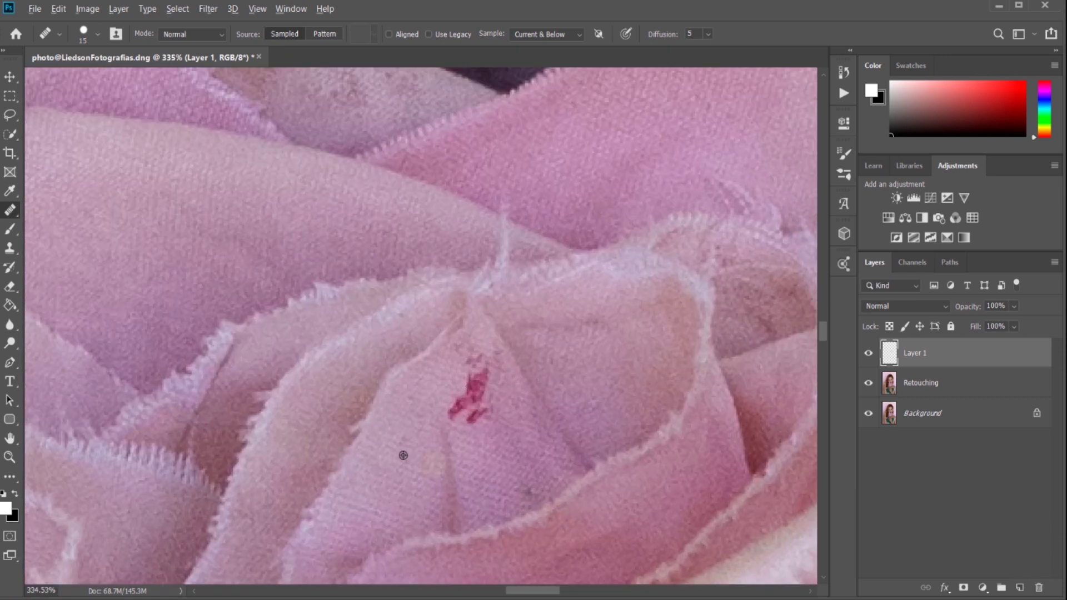
{"action": "left_click", "coordinate": [395, 446], "text": "alt"}
{"action": "mouse_move", "coordinate": [456, 408]}
{"action": "left_mouse_down"}
{"action": "mouse_move", "coordinate": [474, 414]}
{"action": "mouse_move", "coordinate": [477, 395]}
{"action": "left_mouse_up"}
{"action": "left_click", "coordinate": [506, 452], "text": "alt"}
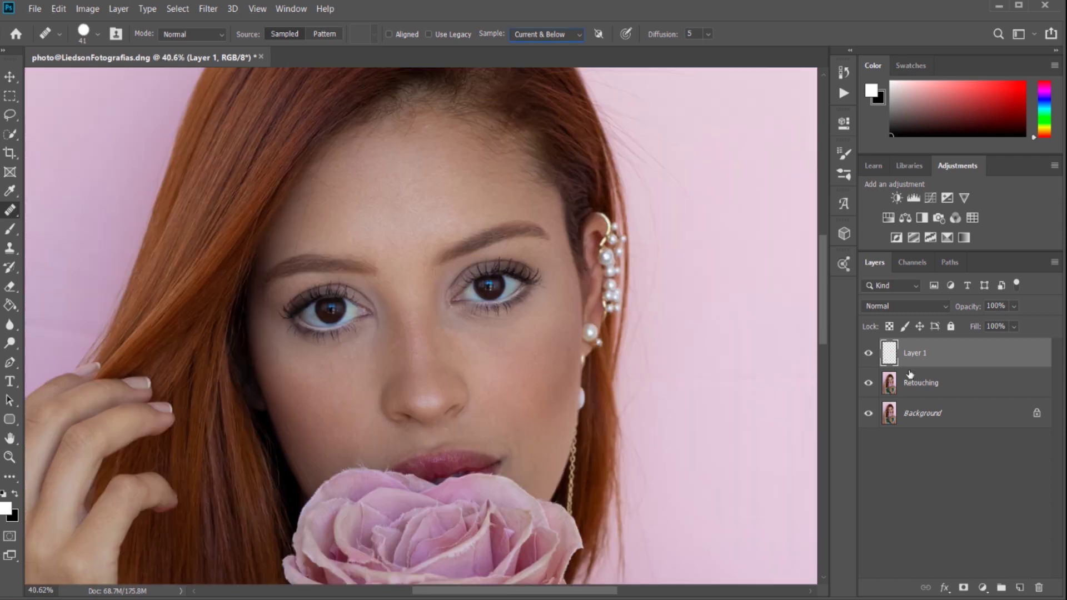
Merge Layer 1 with the Retouching layer and toggle the merged layer's visibility to compare before and after.
{"action": "left_click", "coordinate": [955, 384], "text": "shift"}
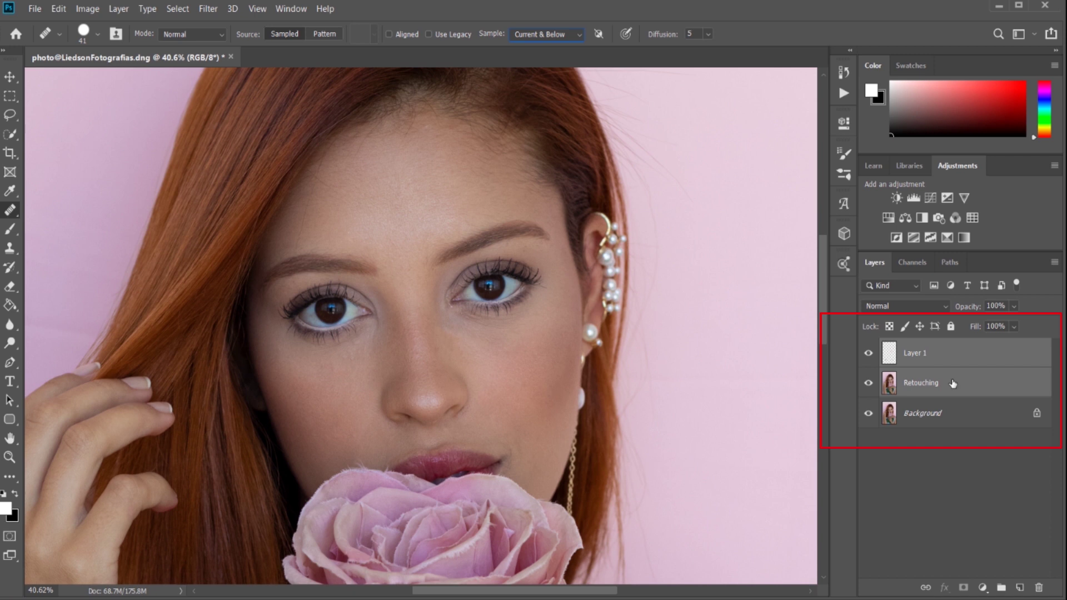
{"action": "right_click", "coordinate": [953, 384]}
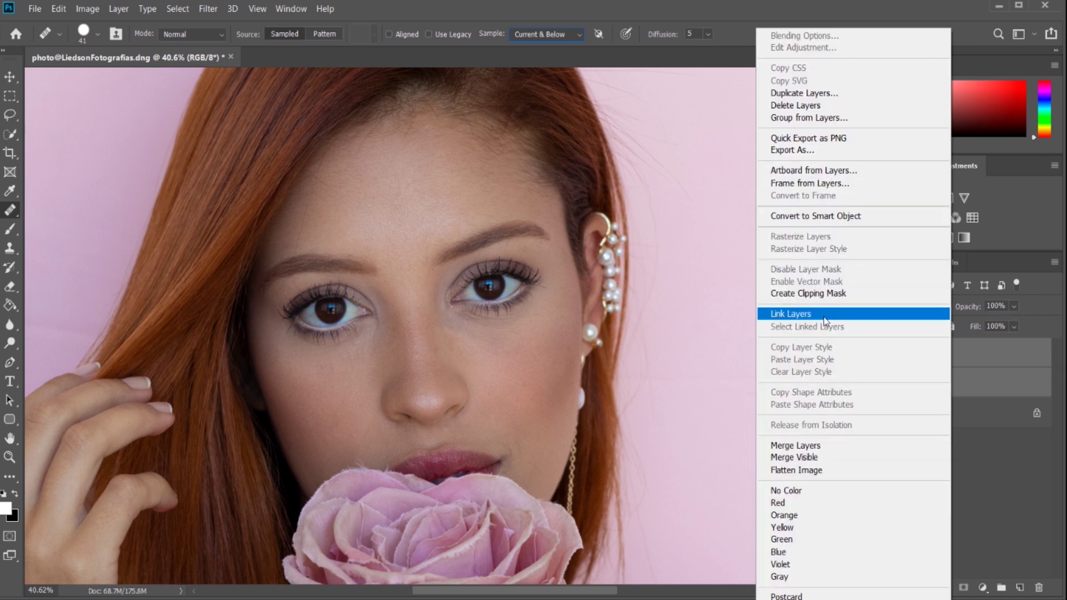
{"action": "left_click", "coordinate": [797, 445]}
{"action": "key", "text": "ctrl+e"}
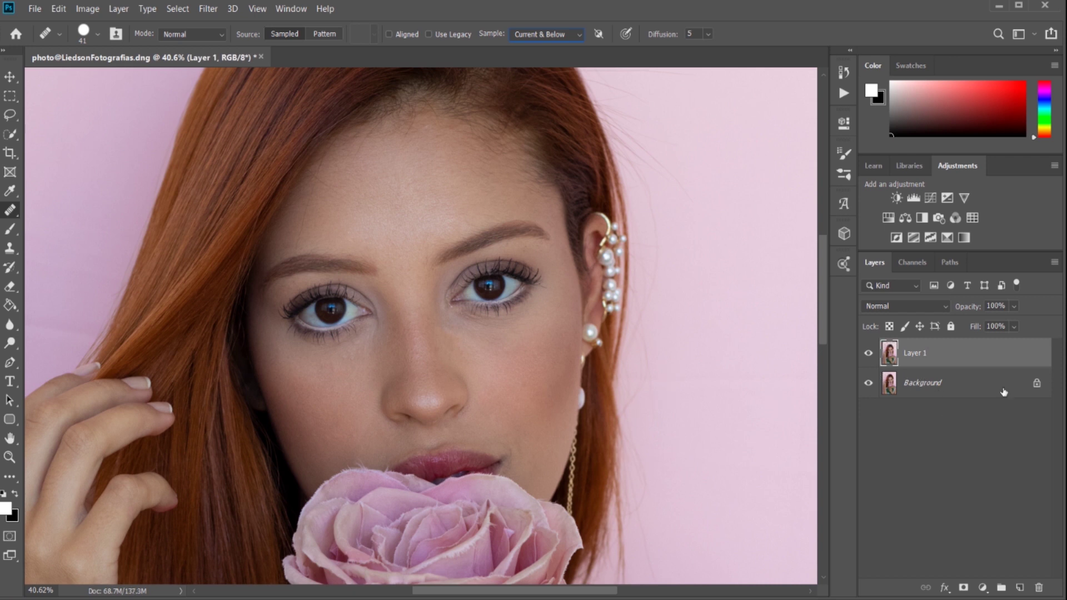
{"action": "left_click", "coordinate": [867, 359]}
{"action": "left_click", "coordinate": [868, 355]}
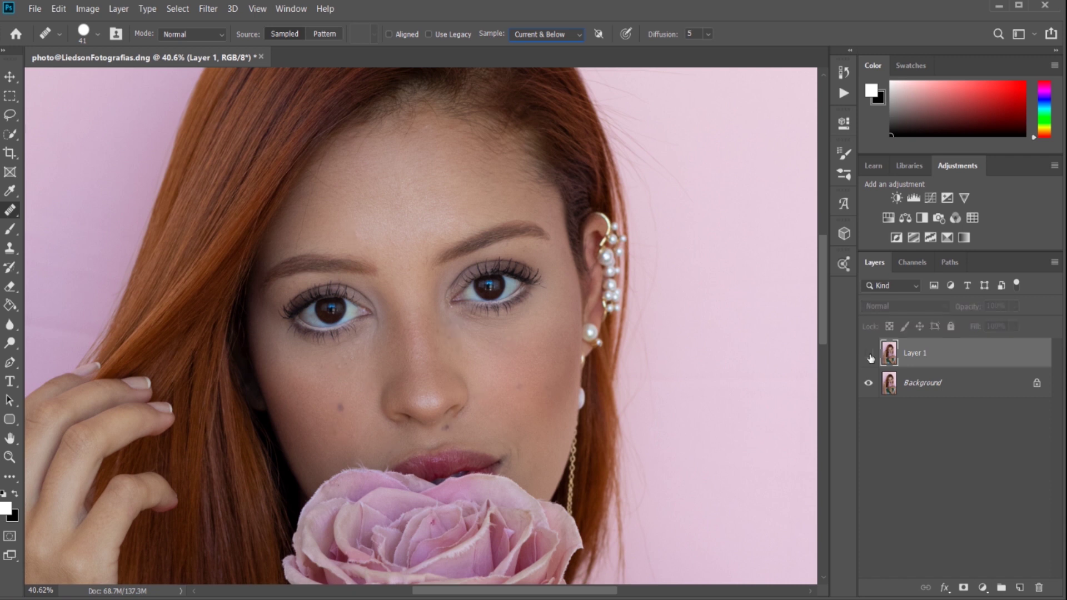
Show Layer 1 again and set up the Dodge tool with the Midtones range, a 2165 px brush and 4% exposure.
{"action": "left_click", "coordinate": [869, 355]}
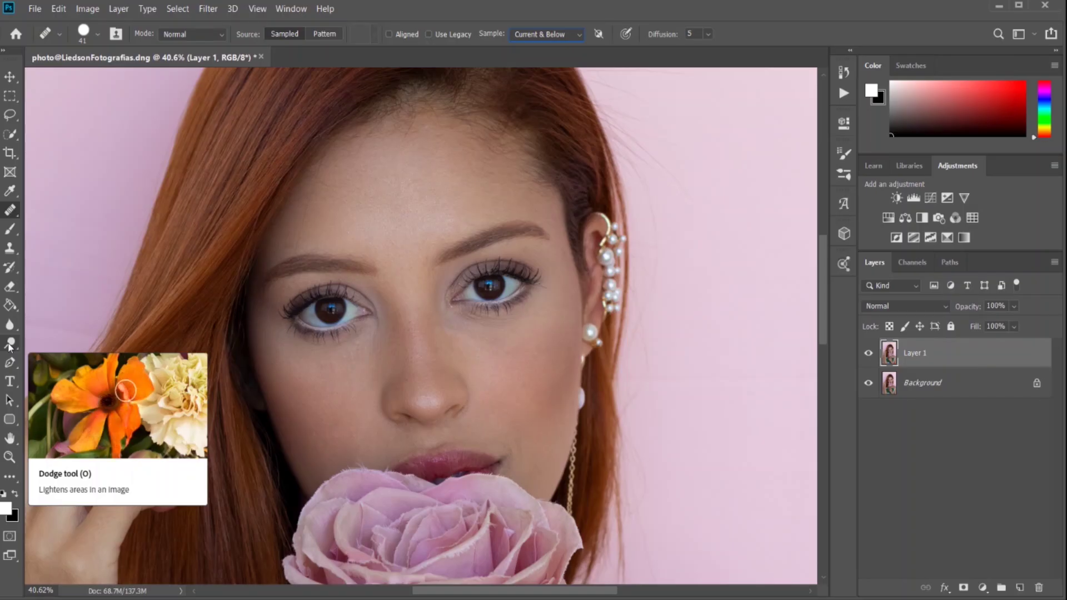
{"action": "left_click", "coordinate": [11, 345]}
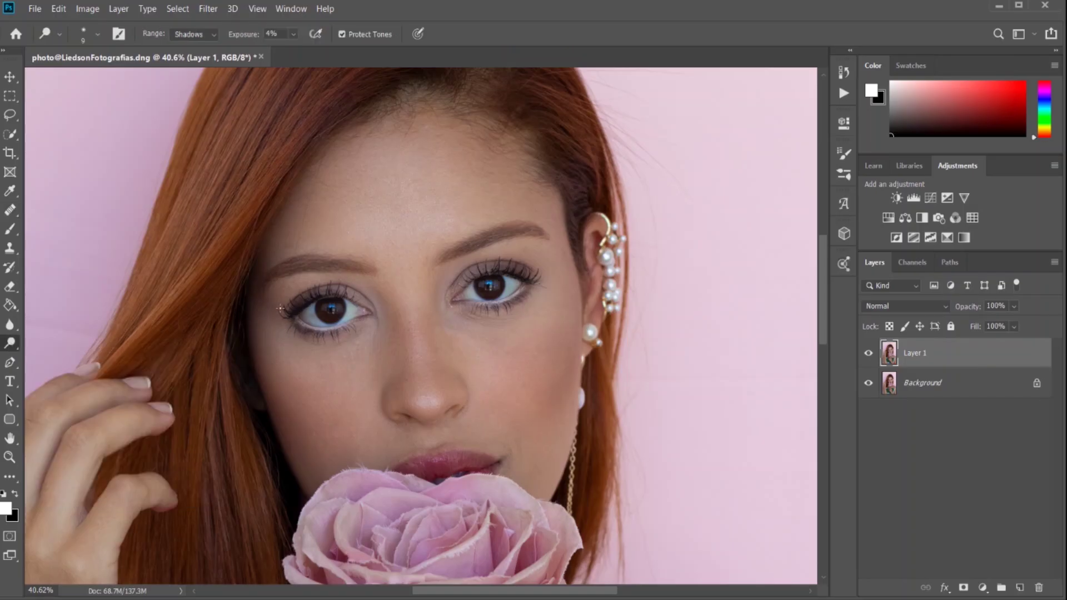
{"action": "scroll", "coordinate": [461, 246], "scroll_direction": "down", "scroll_amount": 7}
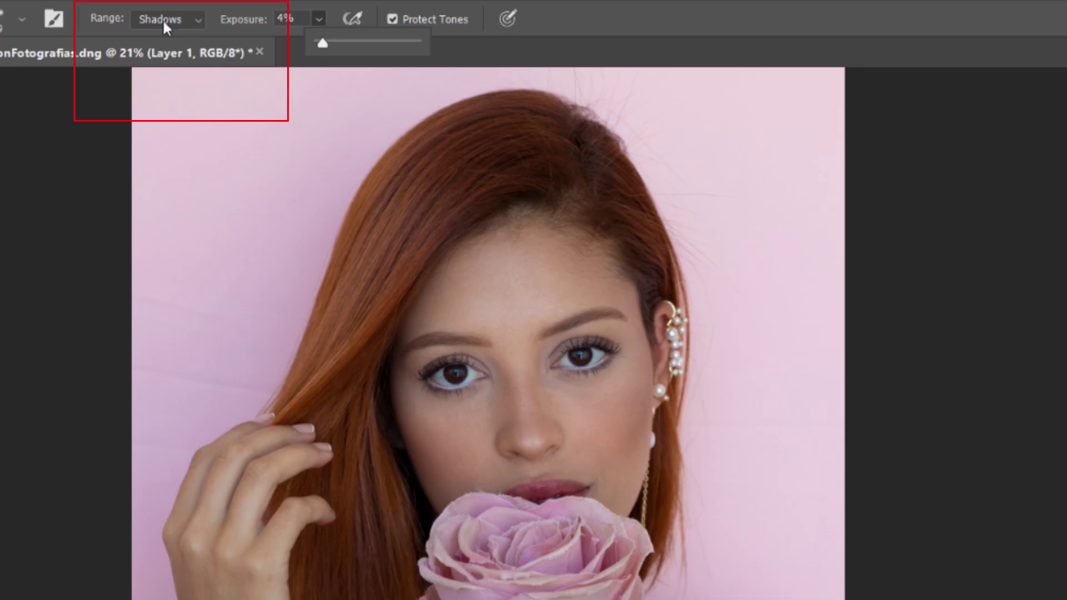
{"action": "left_click", "coordinate": [192, 34]}
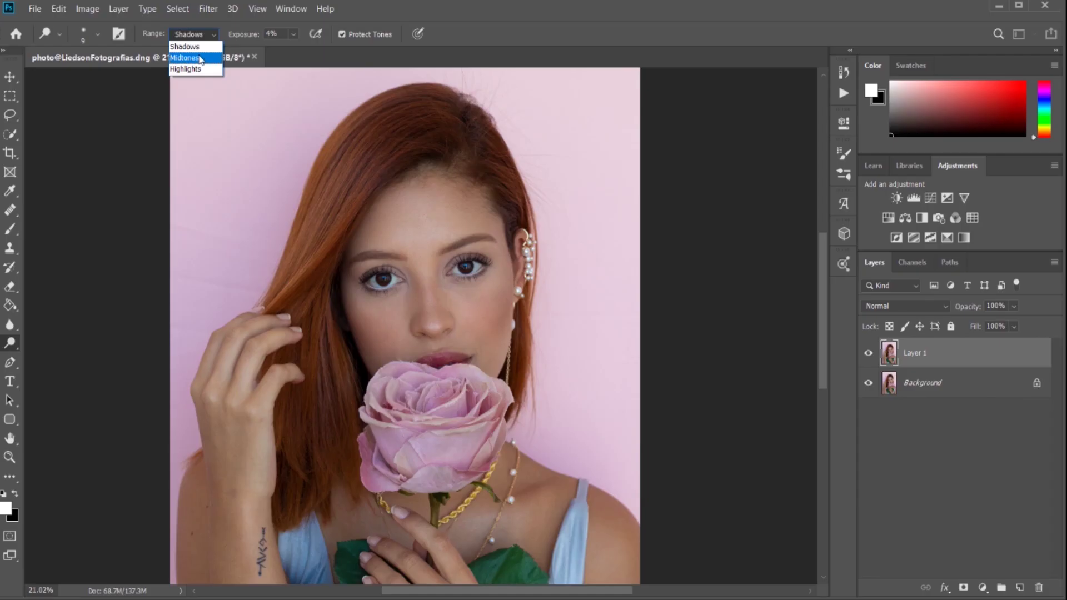
{"action": "left_click", "coordinate": [185, 58]}
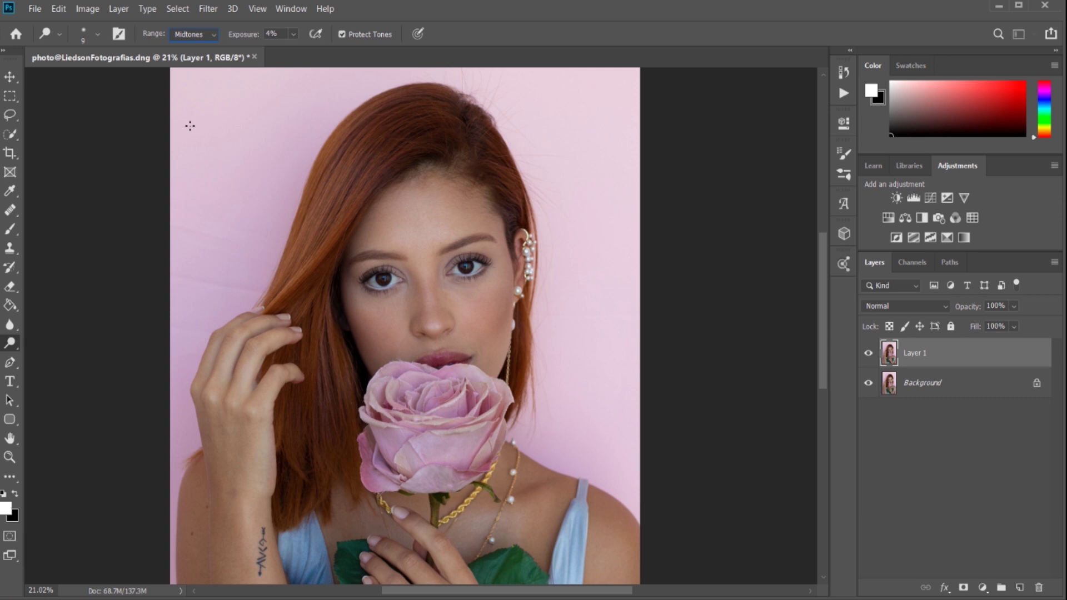
{"action": "right_click", "coordinate": [415, 209]}
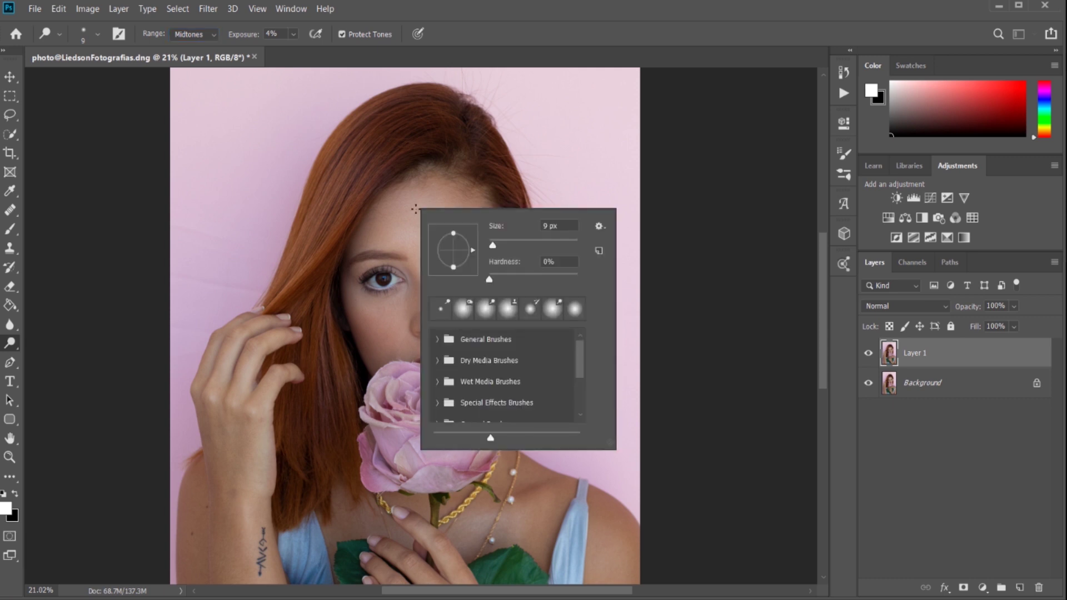
{"action": "left_click_drag", "start_coordinate": [545, 246], "coordinate": [558, 248]}
{"action": "left_click", "coordinate": [293, 33]}
{"action": "mouse_move", "coordinate": [293, 50]}
{"action": "left_mouse_down"}
{"action": "mouse_move", "coordinate": [367, 86]}
{"action": "mouse_move", "coordinate": [263, 91]}
{"action": "left_mouse_up"}
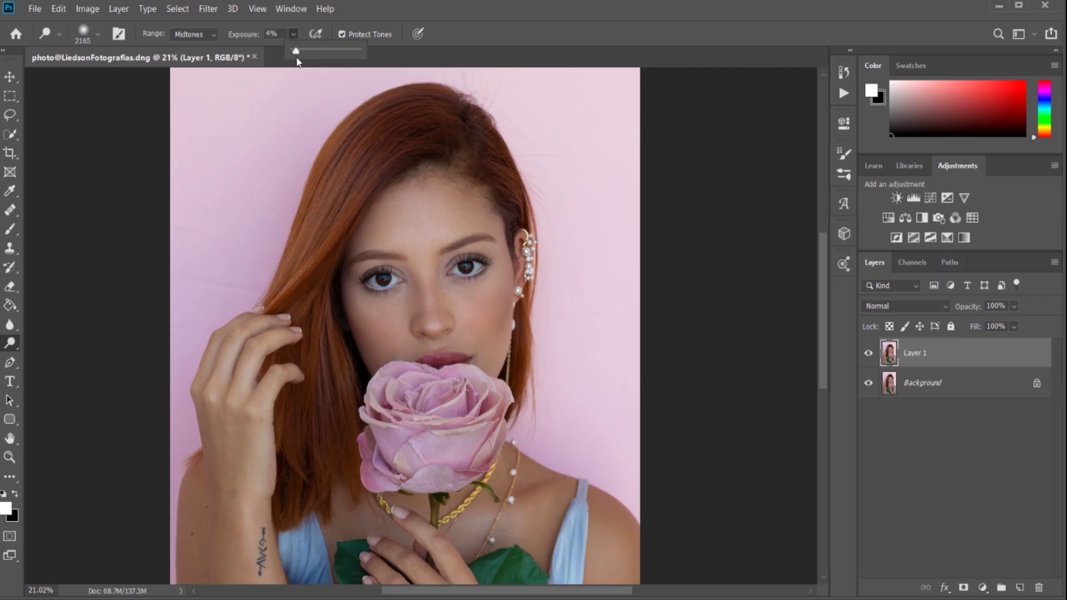
Lighten the midtones across the woman's face on Layer 1 with the large Dodge brush.
{"action": "scroll", "coordinate": [421, 244], "scroll_direction": "down", "scroll_amount": 2}
{"action": "scroll", "coordinate": [422, 233], "scroll_direction": "up", "scroll_amount": 1}
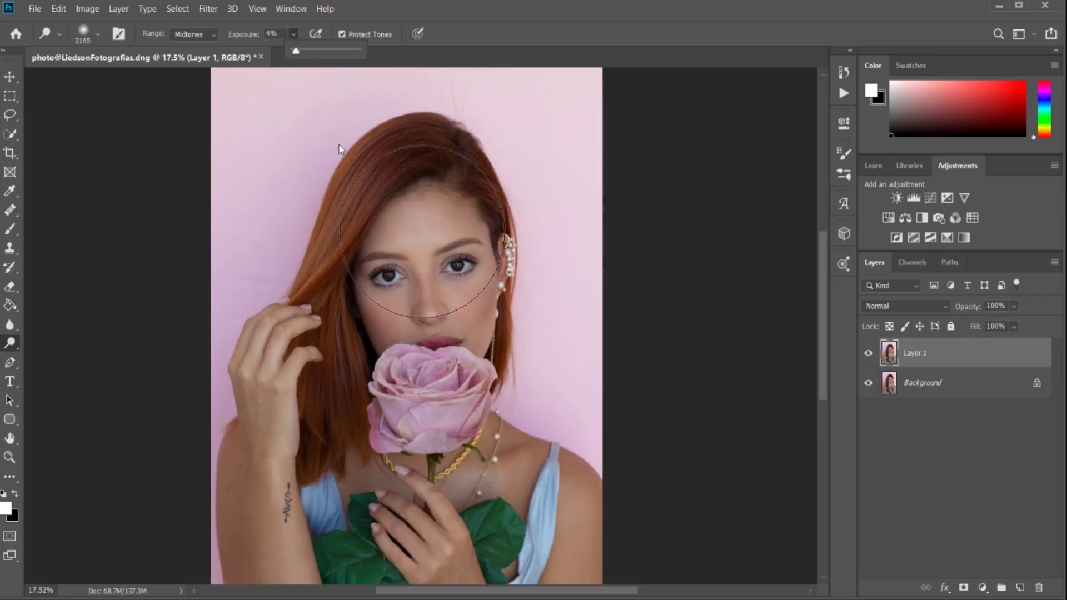
{"action": "left_click", "coordinate": [421, 227]}
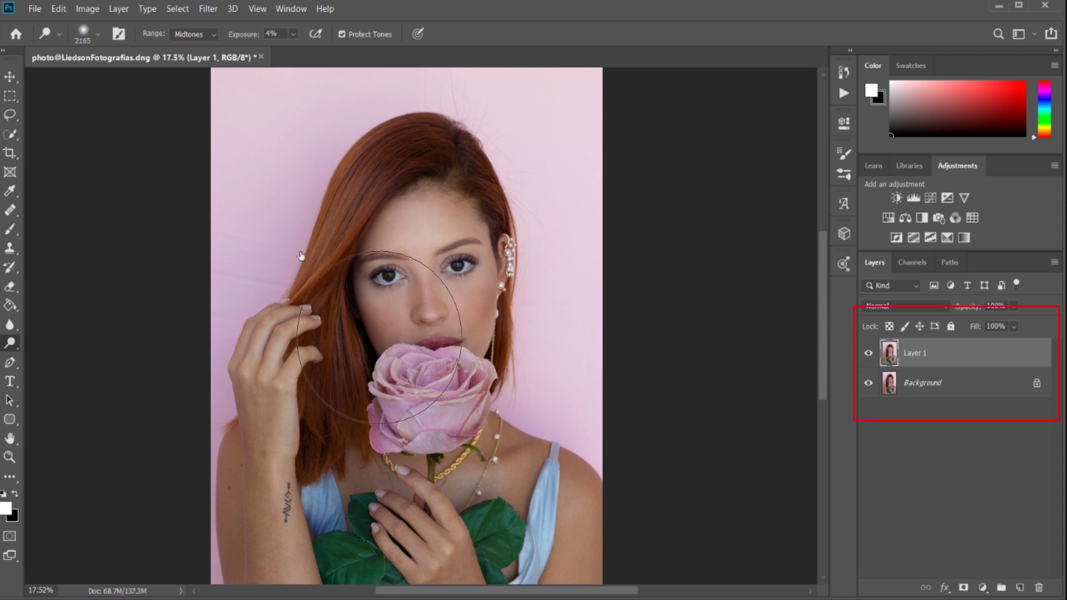
{"action": "left_click_drag", "start_coordinate": [341, 504], "coordinate": [321, 435]}
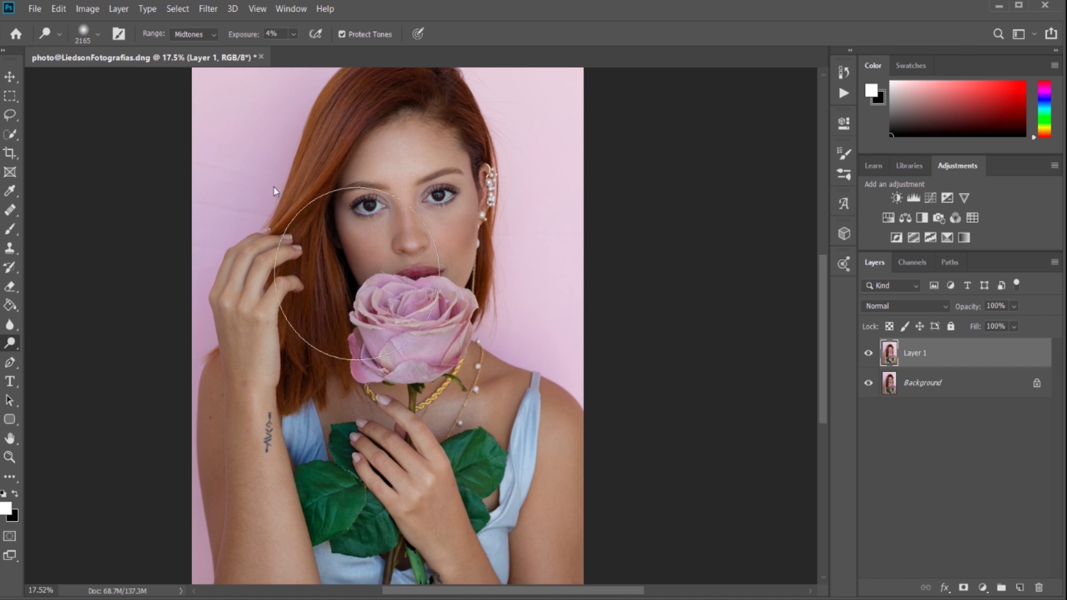
Resize the Dodge brush to 432 px and then 448 px for lightening smaller areas of the face.
{"action": "right_click", "coordinate": [459, 313]}
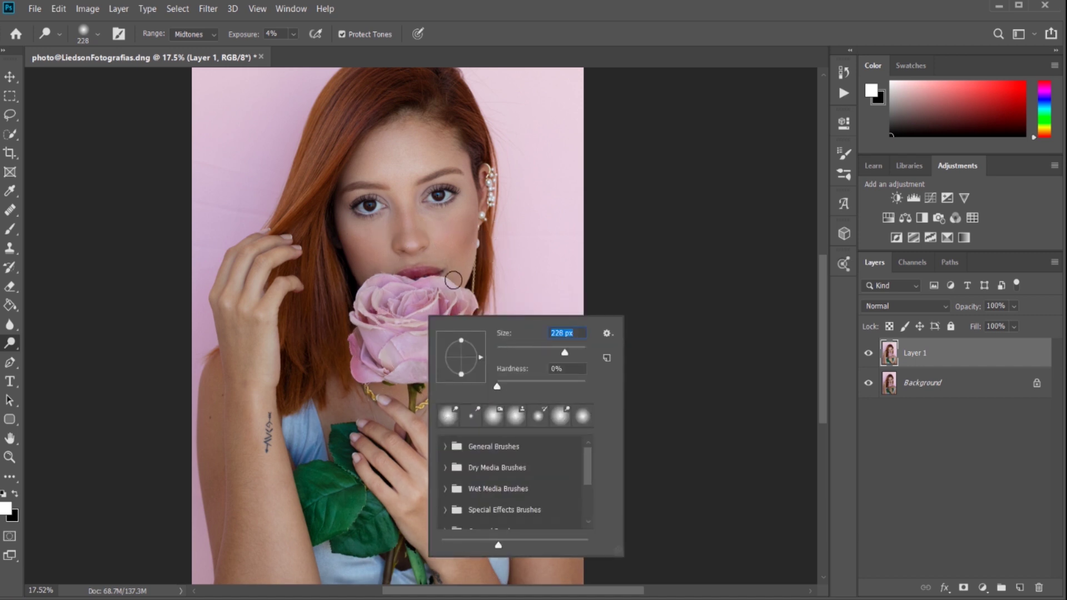
{"action": "type", "text": "432"}
{"action": "key", "text": "Return"}
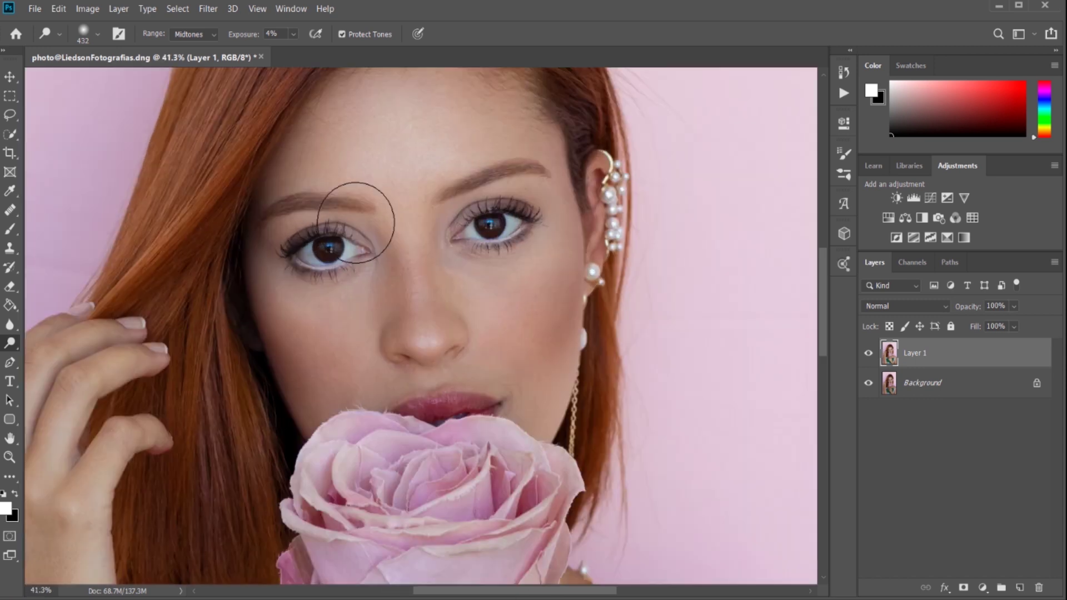
{"action": "scroll", "coordinate": [355, 222], "scroll_direction": "down", "scroll_amount": 2}
{"action": "right_click", "coordinate": [341, 309]}
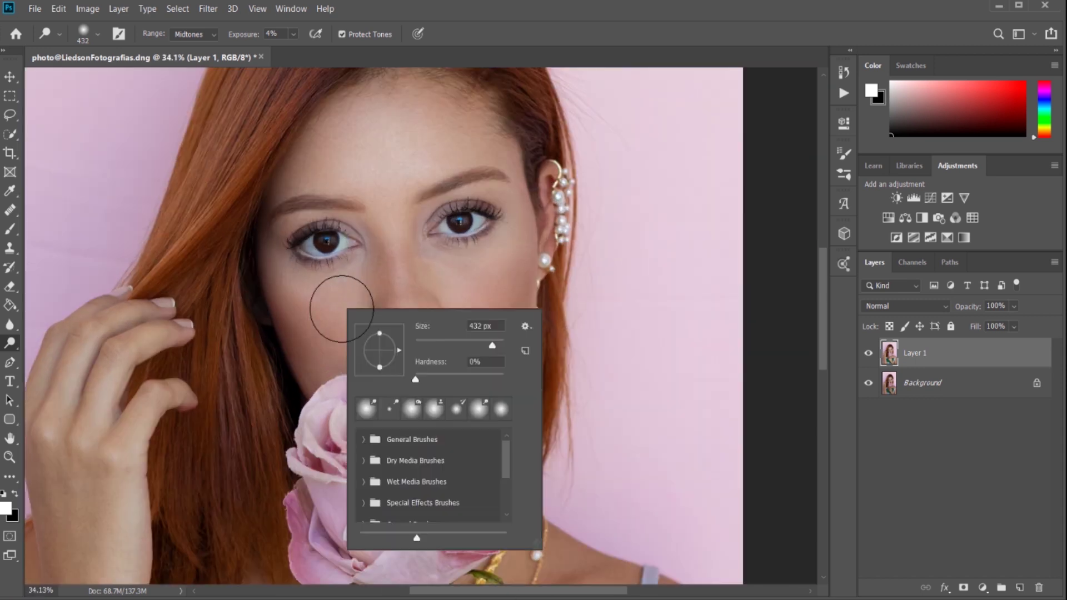
{"action": "left_click_drag", "start_coordinate": [493, 346], "coordinate": [495, 346]}
{"action": "scroll", "coordinate": [423, 311], "scroll_direction": "down", "scroll_amount": 2}
Toggle Layer 1's visibility to compare the dodged portrait with the original.
{"action": "left_click", "coordinate": [869, 354]}
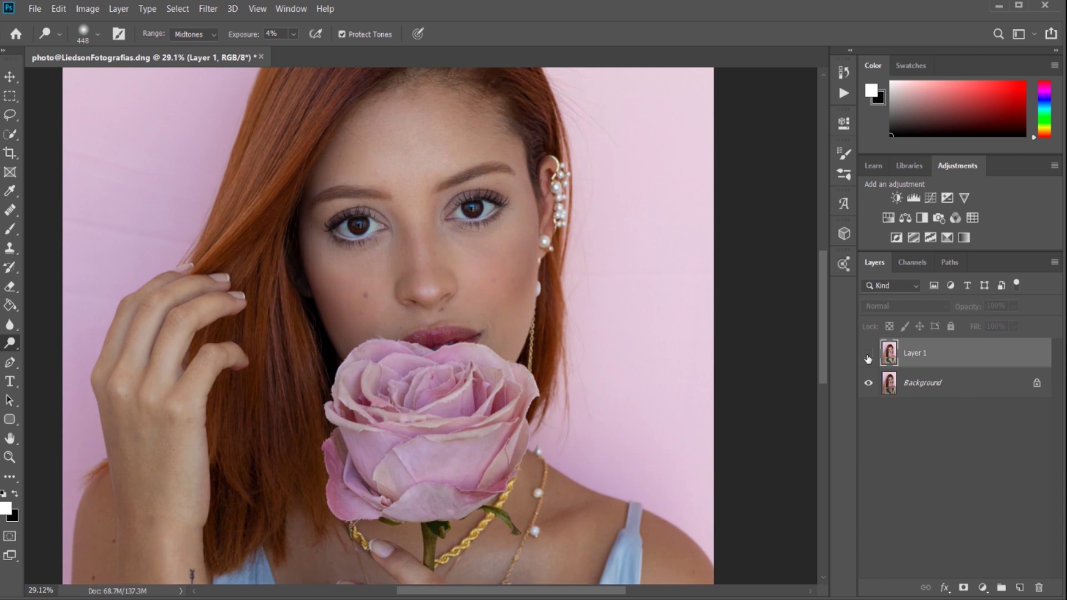
{"action": "left_click", "coordinate": [868, 354]}
{"action": "left_click", "coordinate": [869, 355]}
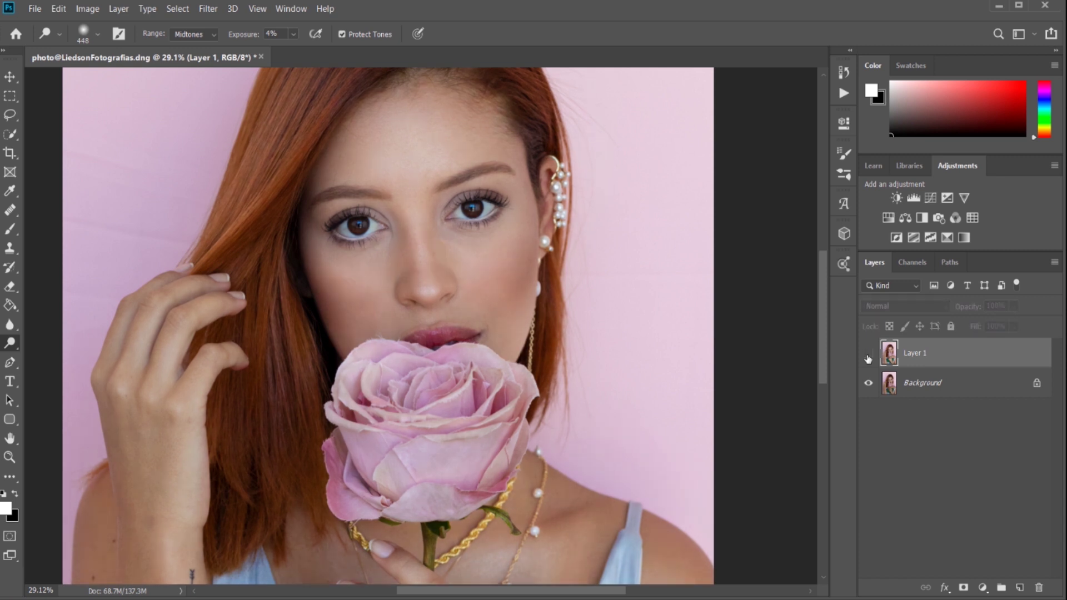
{"action": "left_click", "coordinate": [868, 355]}
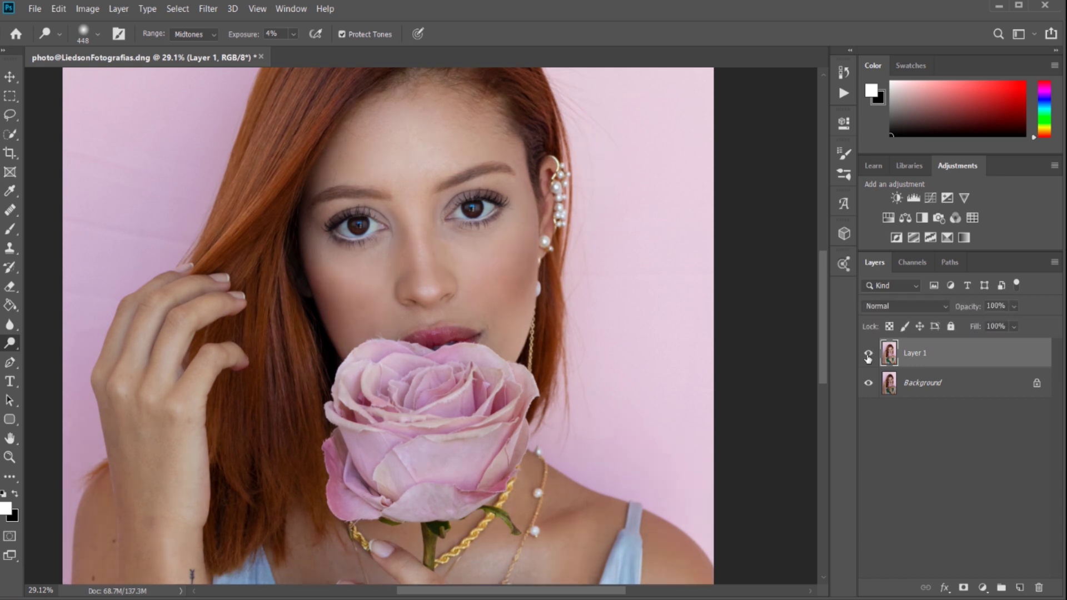
{"action": "left_click", "coordinate": [869, 358]}
{"action": "left_click", "coordinate": [868, 356]}
{"action": "scroll", "coordinate": [551, 312], "scroll_direction": "down", "scroll_amount": 2}
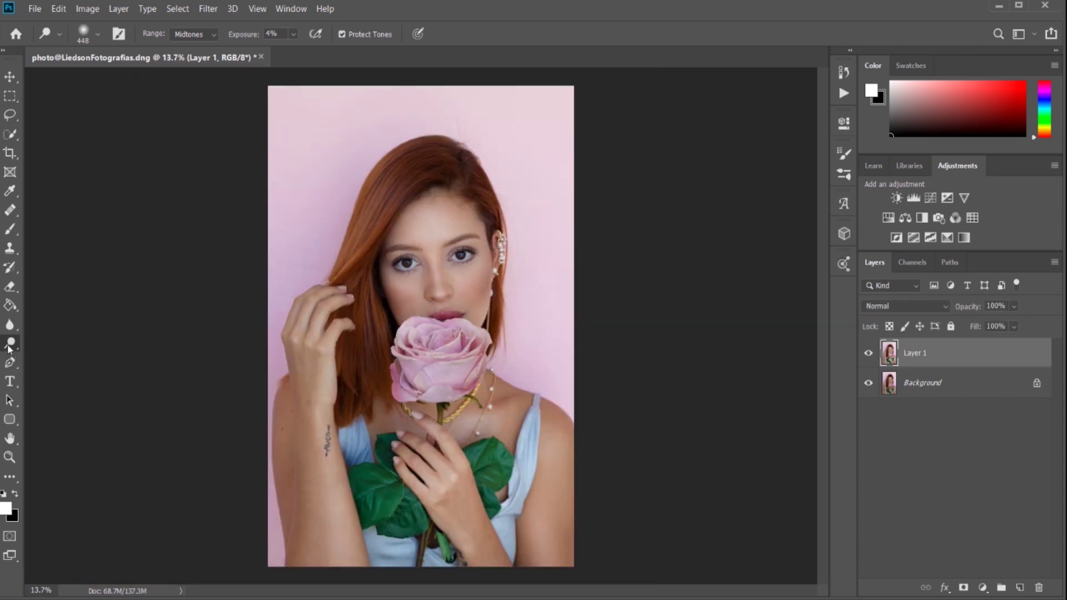
Switch to the Burn tool and set its brush size to 111 px.
{"action": "right_click", "coordinate": [9, 345]}
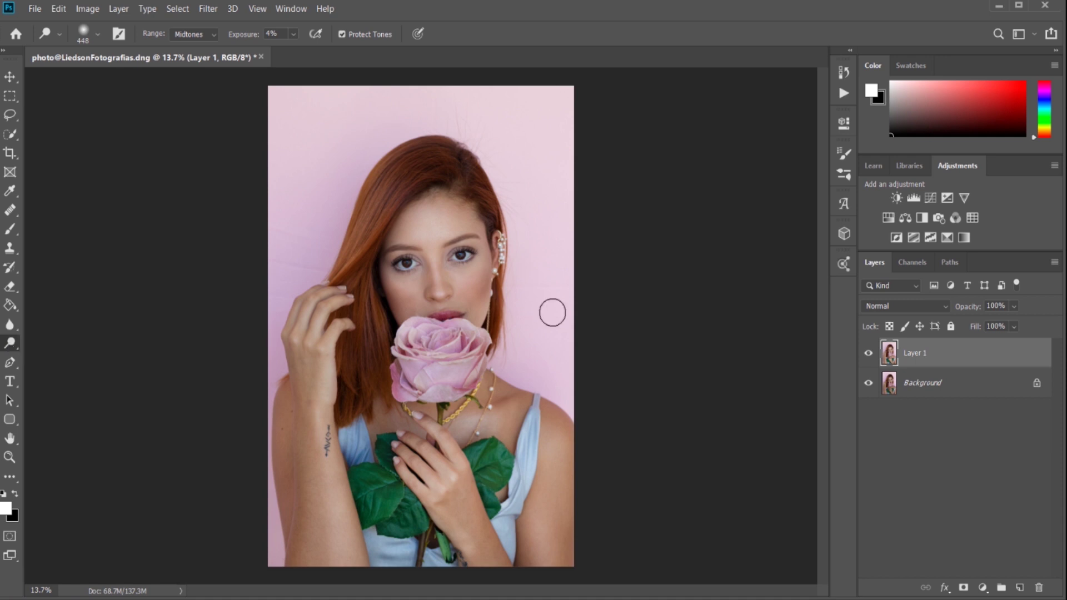
{"action": "right_click", "coordinate": [9, 343]}
{"action": "left_click", "coordinate": [52, 355]}
{"action": "scroll", "coordinate": [380, 247], "scroll_direction": "up", "scroll_amount": 3}
{"action": "scroll", "coordinate": [370, 233], "scroll_direction": "down", "scroll_amount": 4}
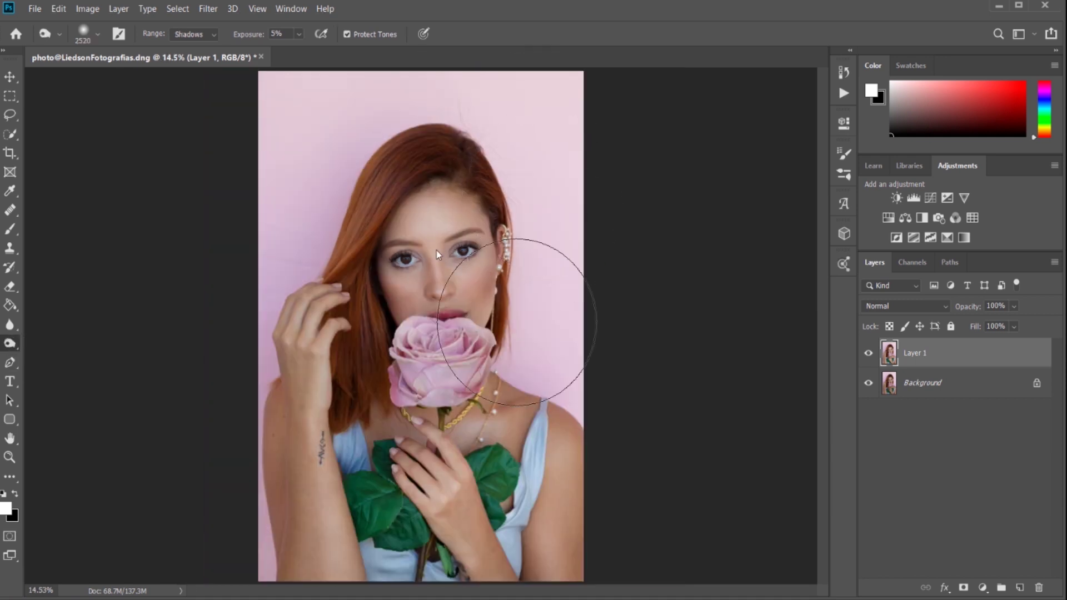
{"action": "scroll", "coordinate": [423, 372], "scroll_direction": "up", "scroll_amount": 4}
{"action": "right_click", "coordinate": [422, 372]}
{"action": "type", "text": "111"}
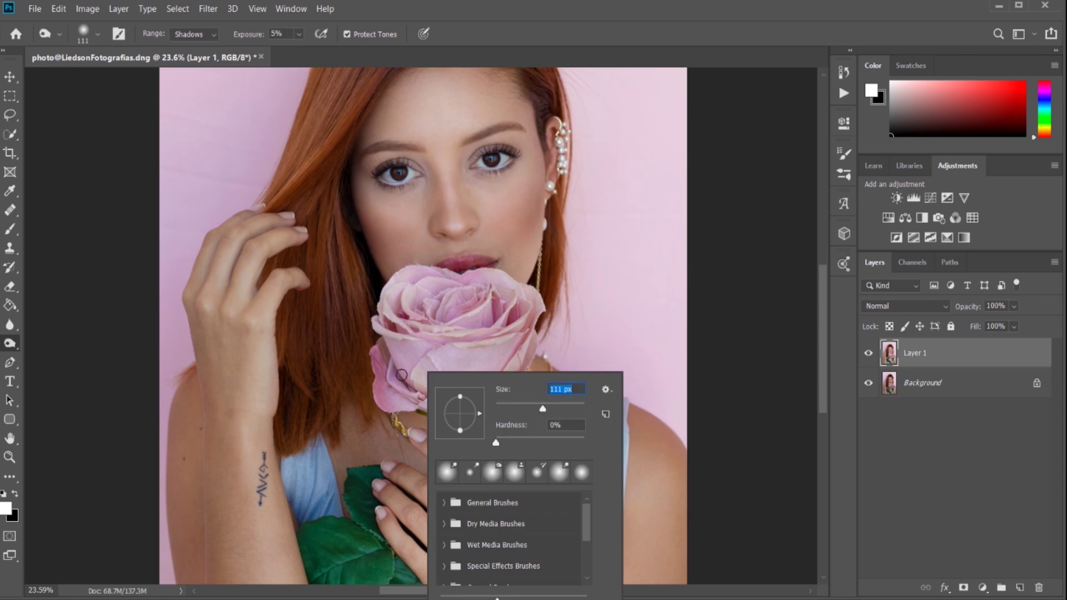
{"action": "key", "text": "Return"}
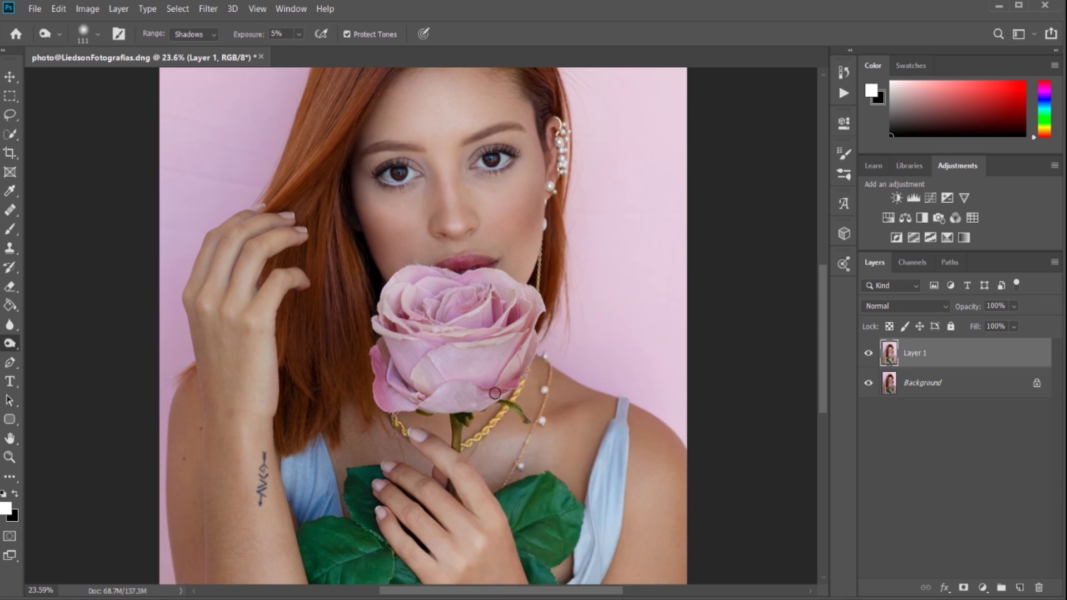
Inspect the hair, face and rose up close and compare the full portrait with and without Layer 1.
{"action": "scroll", "coordinate": [289, 426], "scroll_direction": "up", "scroll_amount": 3}
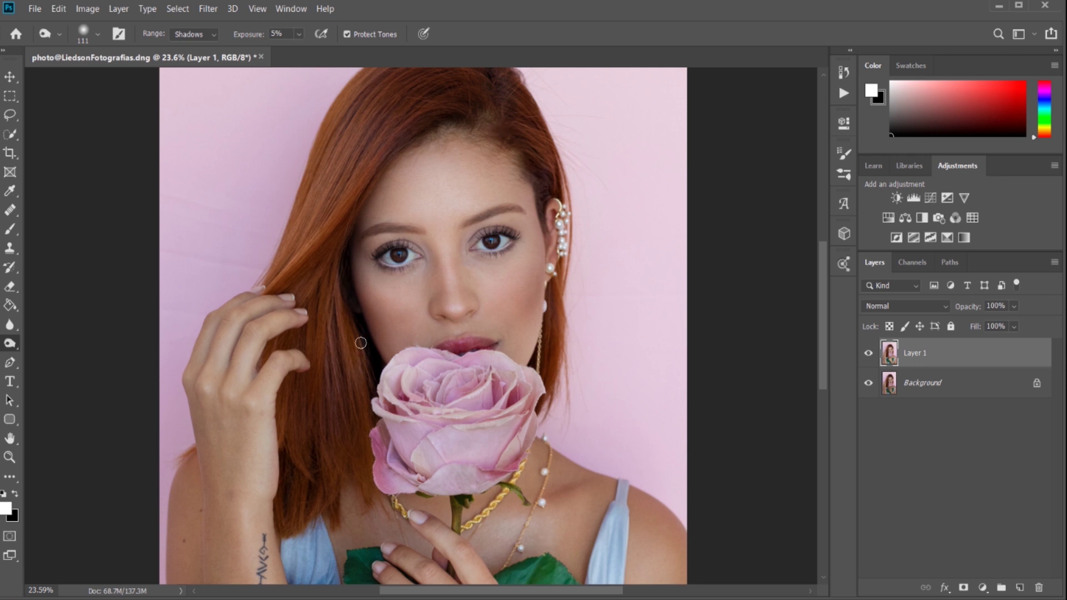
{"action": "scroll", "coordinate": [565, 214], "scroll_direction": "up", "scroll_amount": 2}
{"action": "scroll", "coordinate": [536, 315], "scroll_direction": "down", "scroll_amount": 5}
{"action": "scroll", "coordinate": [452, 388], "scroll_direction": "up", "scroll_amount": 8}
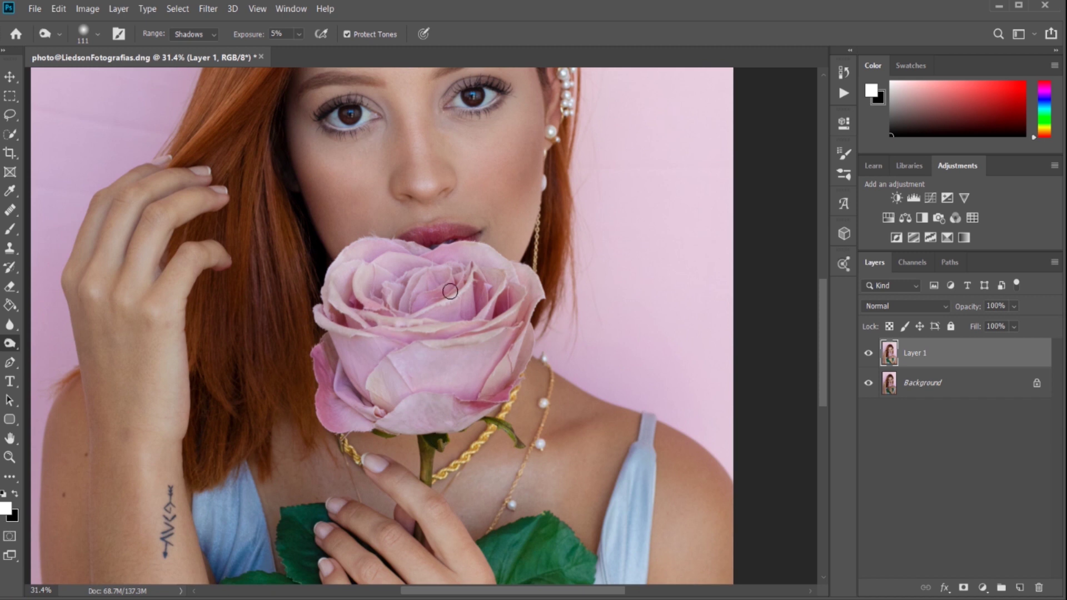
{"action": "scroll", "coordinate": [375, 404], "scroll_direction": "down", "scroll_amount": 4}
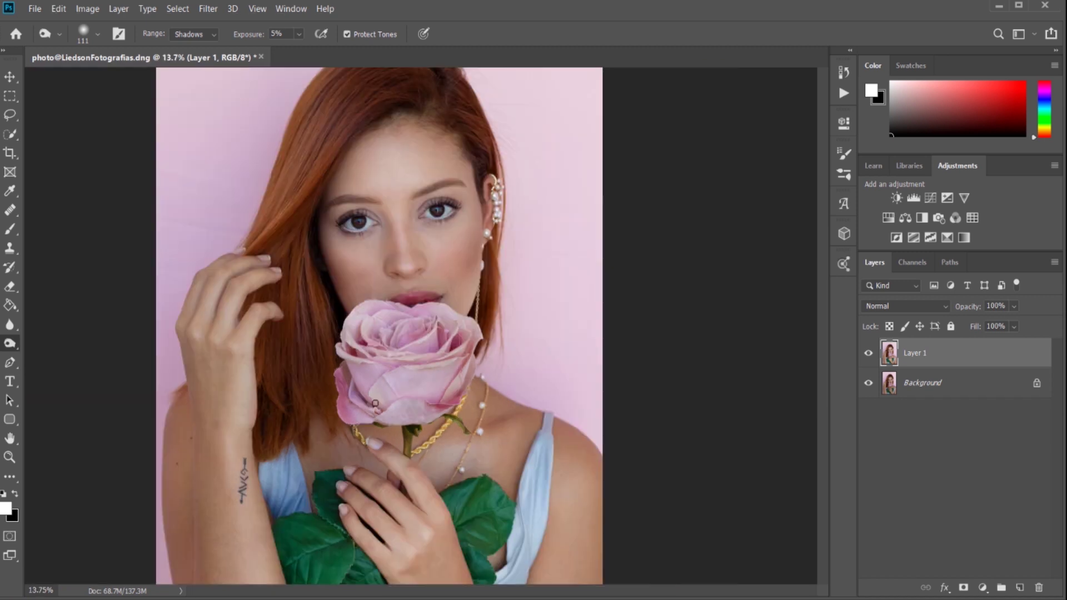
{"action": "scroll", "coordinate": [375, 404], "scroll_direction": "down", "scroll_amount": 2}
{"action": "scroll", "coordinate": [800, 341], "scroll_direction": "up", "scroll_amount": 3}
{"action": "left_click", "coordinate": [872, 354]}
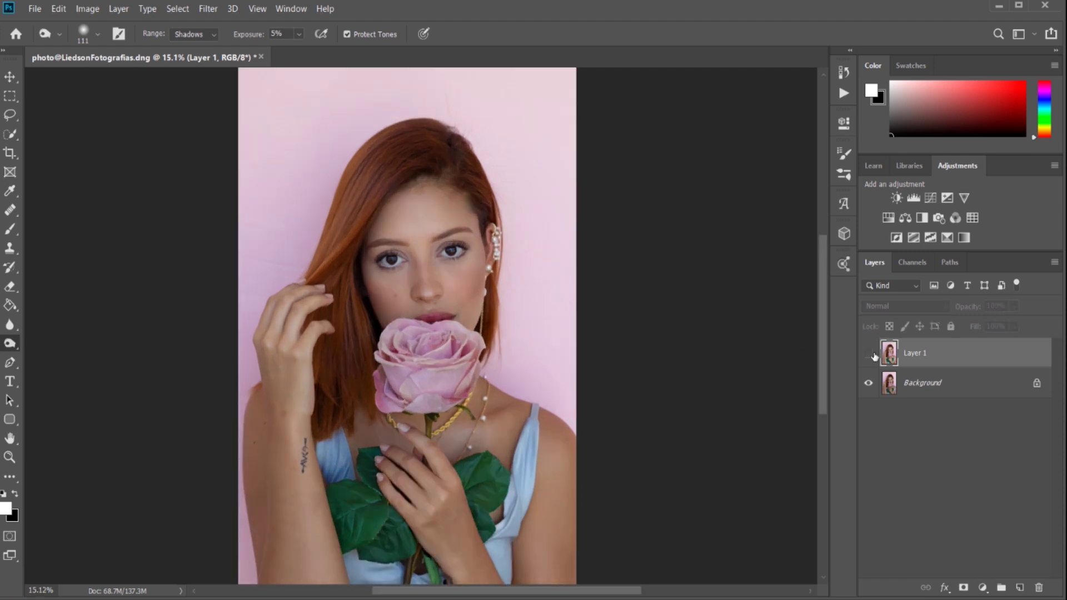
{"action": "left_click", "coordinate": [868, 354]}
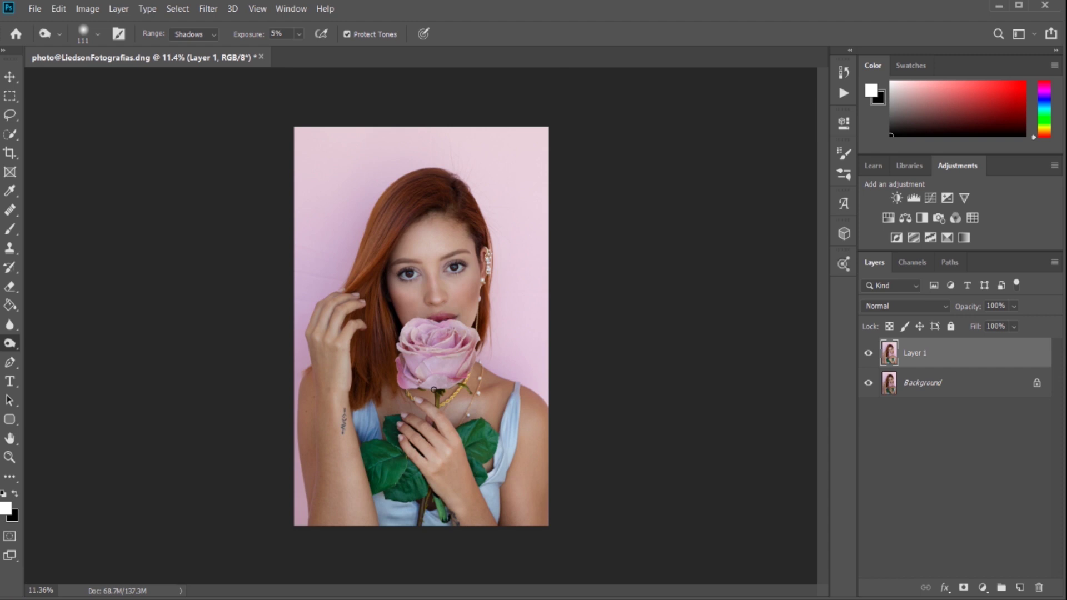
{"action": "scroll", "coordinate": [800, 340], "scroll_direction": "up", "scroll_amount": 3}
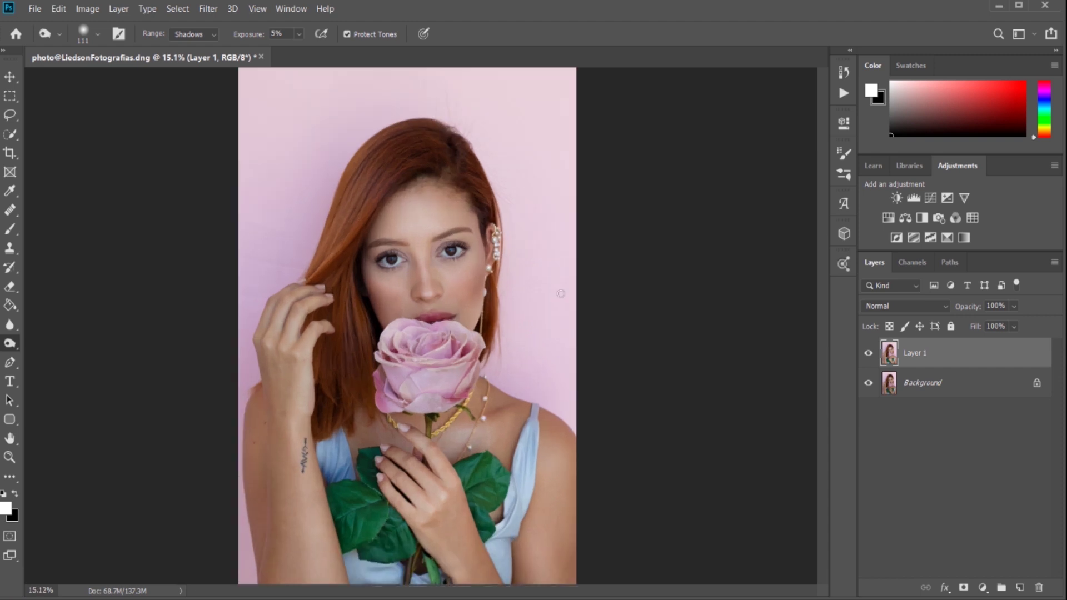
{"action": "left_click", "coordinate": [870, 354]}
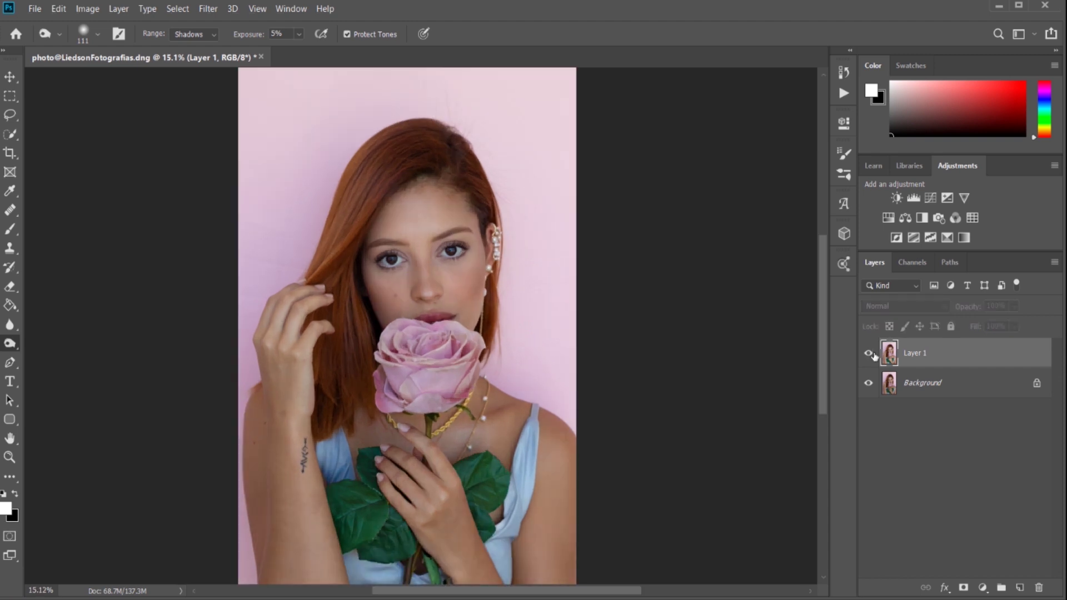
{"action": "left_click", "coordinate": [868, 354]}
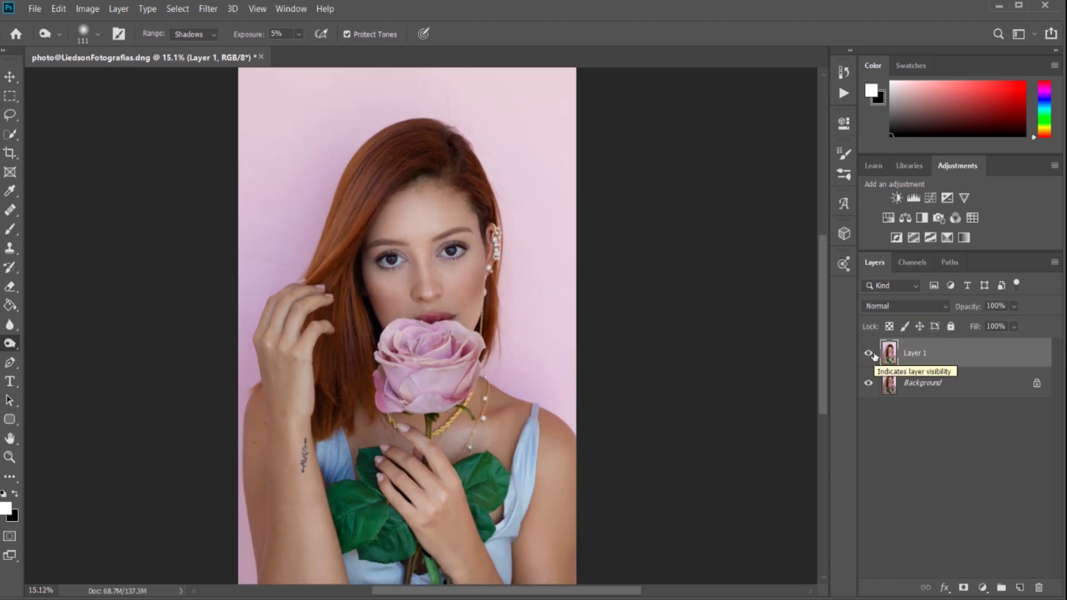
{"action": "left_click", "coordinate": [869, 354]}
{"action": "left_click", "coordinate": [869, 354]}
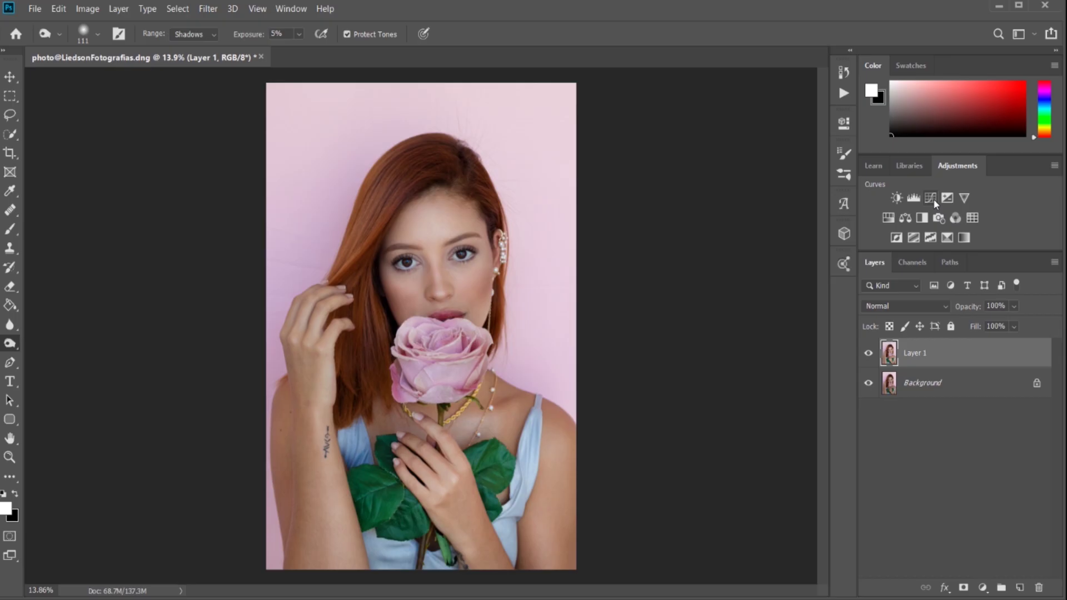
Add a Curves adjustment layer above Layer 1 and raise the highlights of the RGB curve to brighten the portrait.
{"action": "left_click", "coordinate": [983, 588]}
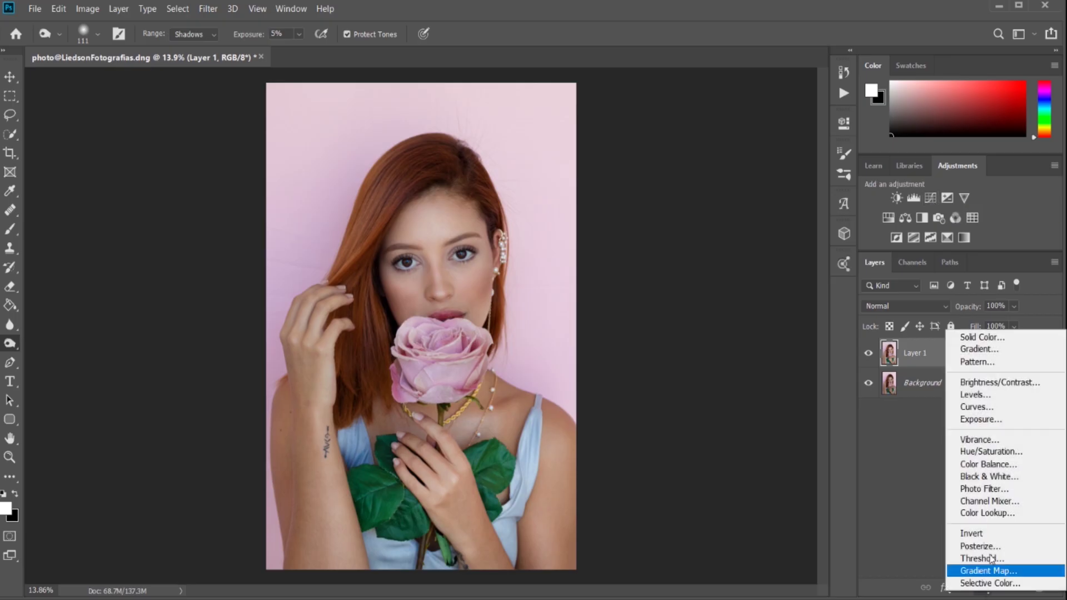
{"action": "left_click", "coordinate": [988, 407]}
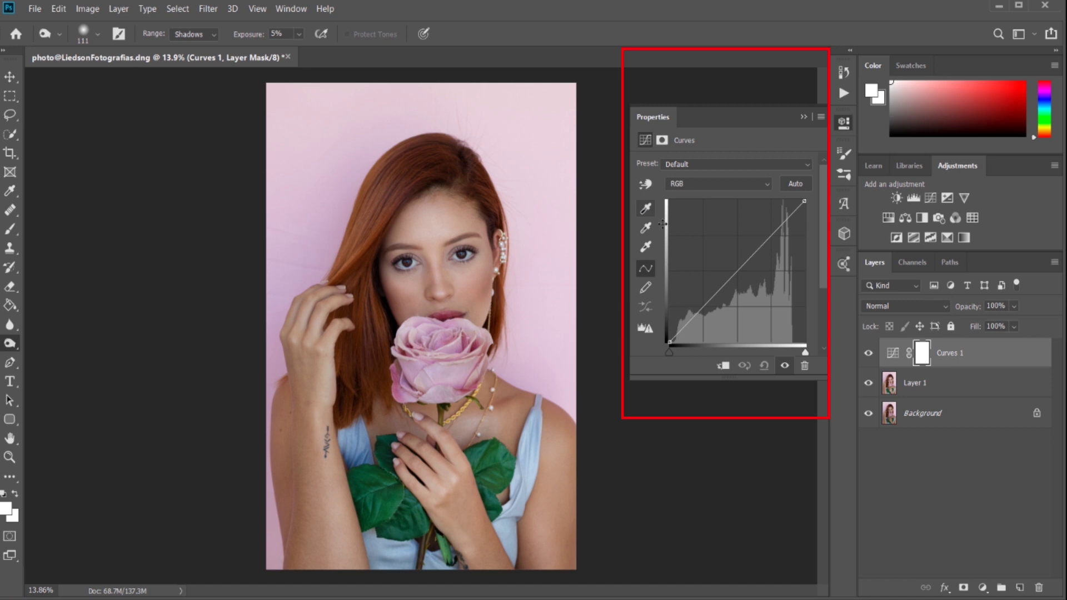
{"action": "left_click", "coordinate": [765, 189]}
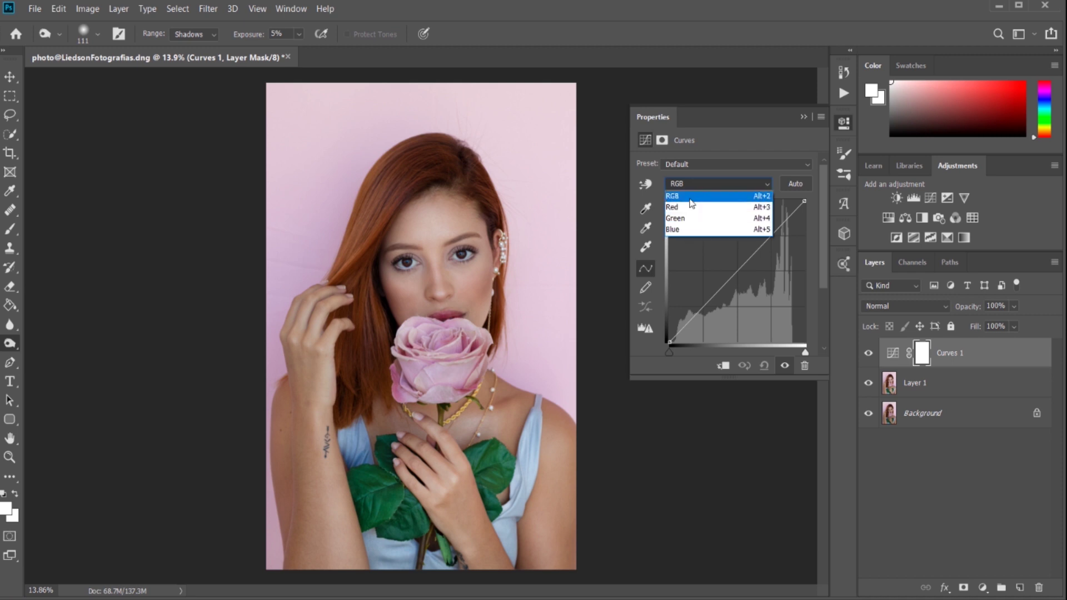
{"action": "left_click", "coordinate": [690, 200]}
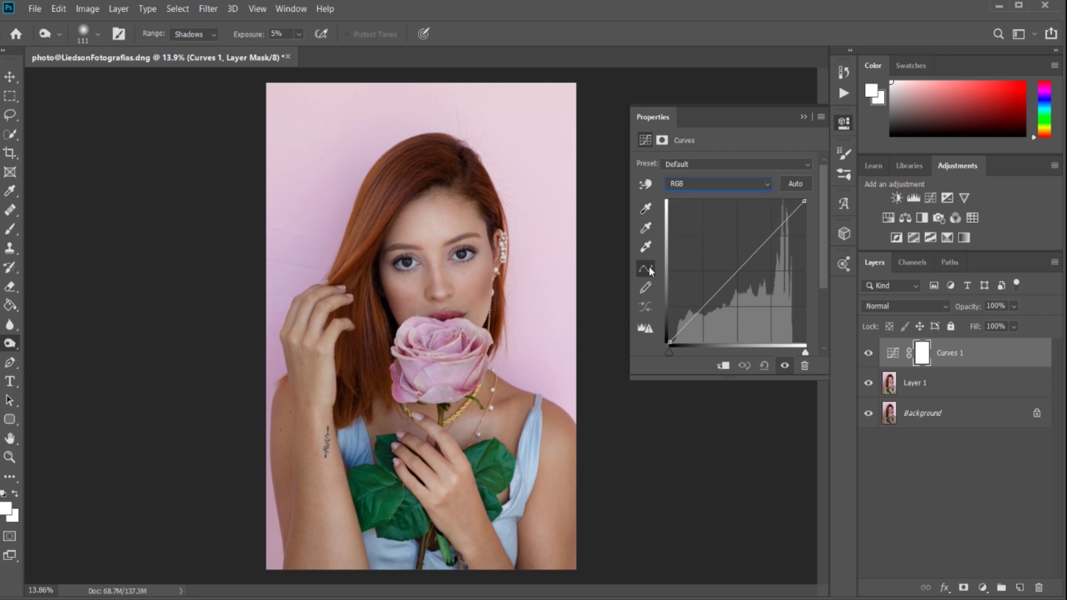
{"action": "left_click_drag", "start_coordinate": [788, 217], "coordinate": [787, 210]}
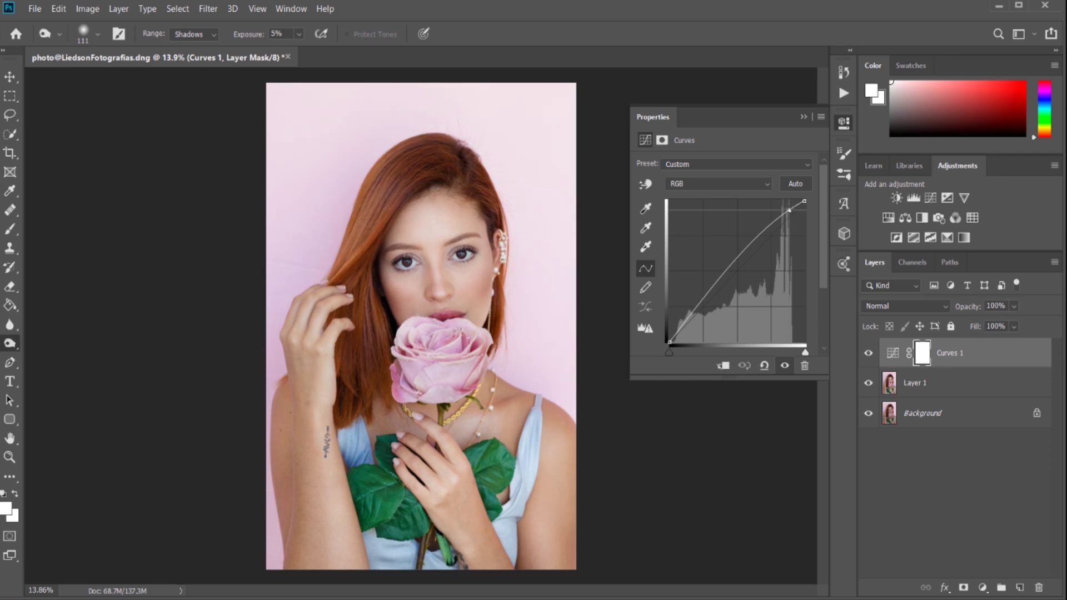
Pull down the shadows and slightly lift the black point of the RGB curve, and merge Curves 1 with Layer 1.
{"action": "left_click_drag", "start_coordinate": [688, 322], "coordinate": [661, 338]}
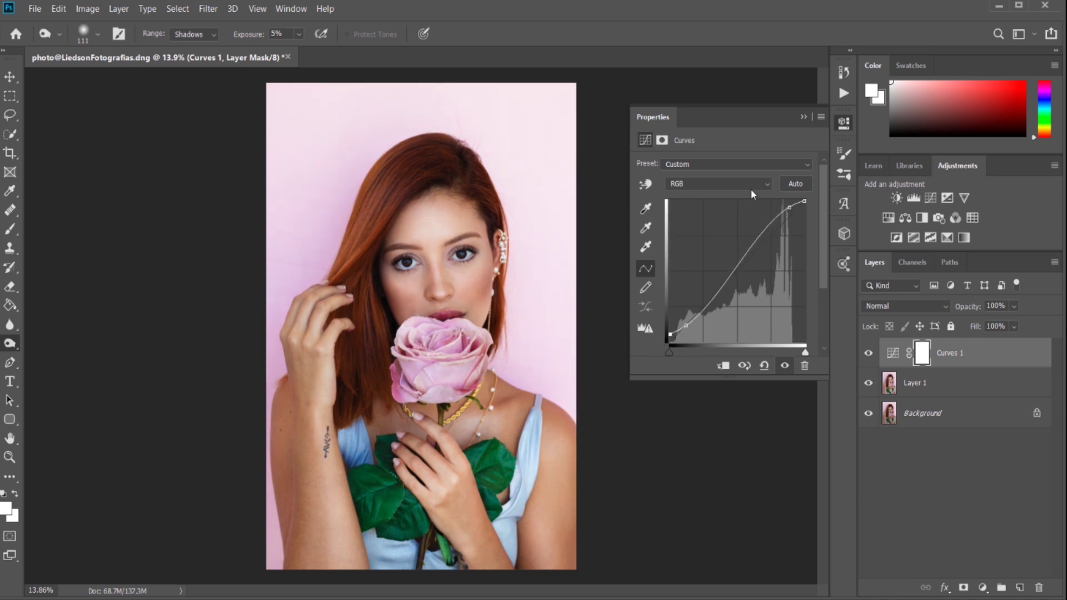
{"action": "left_click", "coordinate": [803, 117]}
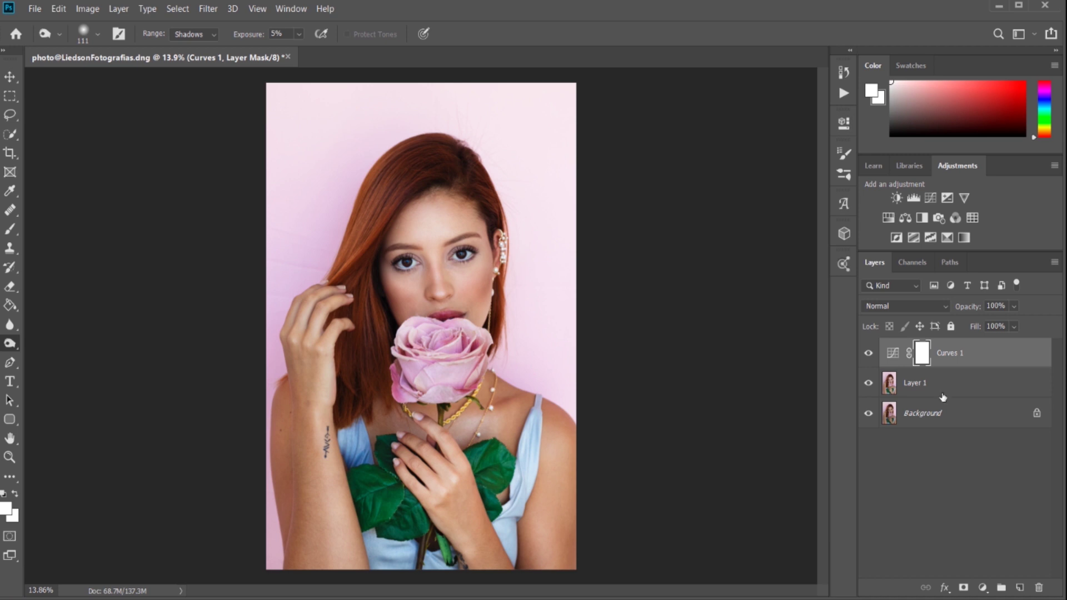
{"action": "left_click", "coordinate": [972, 383], "text": "shift"}
{"action": "right_click", "coordinate": [974, 383]}
{"action": "left_click", "coordinate": [950, 444]}
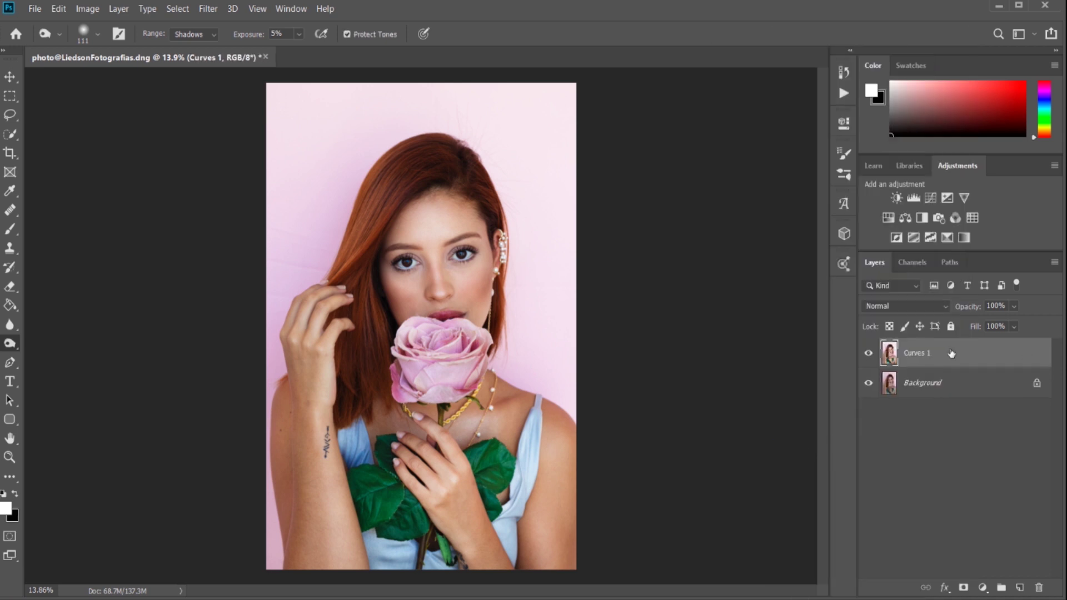
Compare the portrait with and without the merged Curves 1 layer, both close up and in full.
{"action": "left_click", "coordinate": [869, 354]}
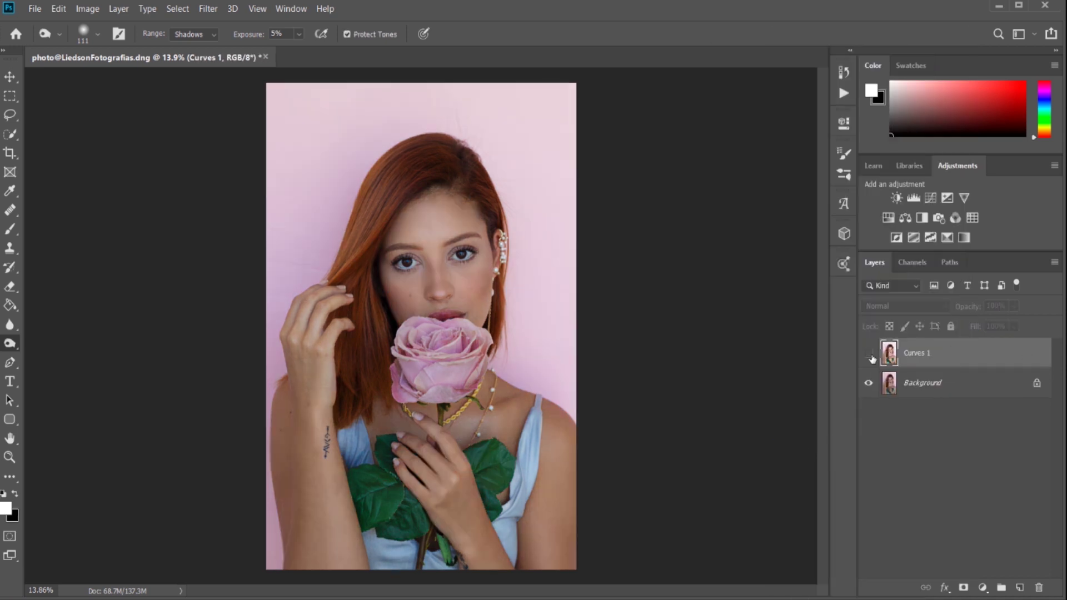
{"action": "scroll", "coordinate": [453, 245], "scroll_direction": "up", "scroll_amount": 2}
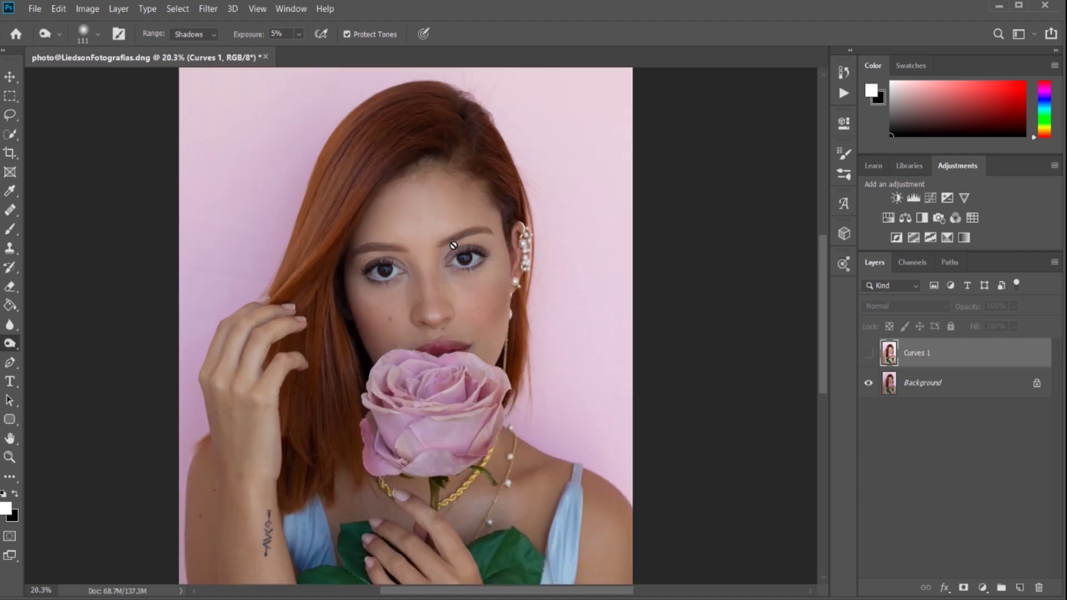
{"action": "scroll", "coordinate": [454, 246], "scroll_direction": "down", "scroll_amount": 1}
{"action": "left_click", "coordinate": [869, 354]}
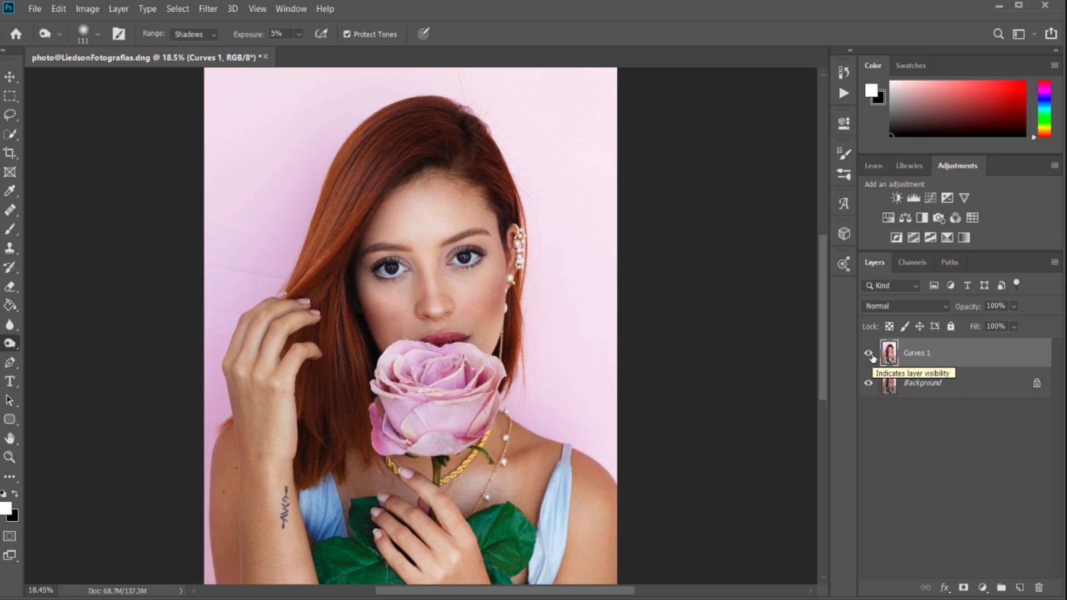
{"action": "left_click", "coordinate": [869, 353]}
{"action": "scroll", "coordinate": [757, 328], "scroll_direction": "down", "scroll_amount": 2}
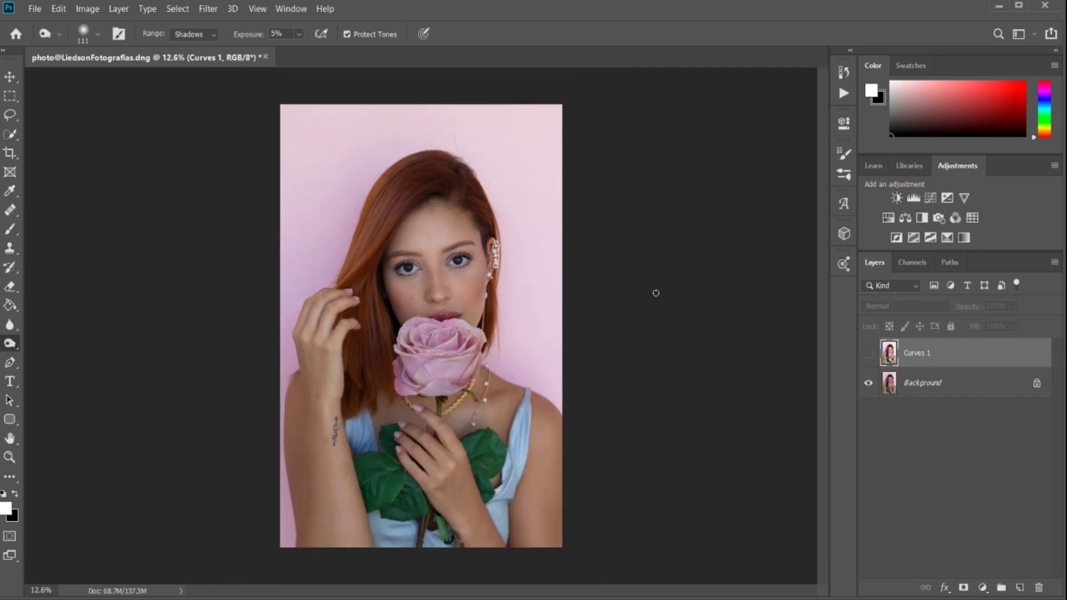
{"action": "left_click", "coordinate": [869, 353]}
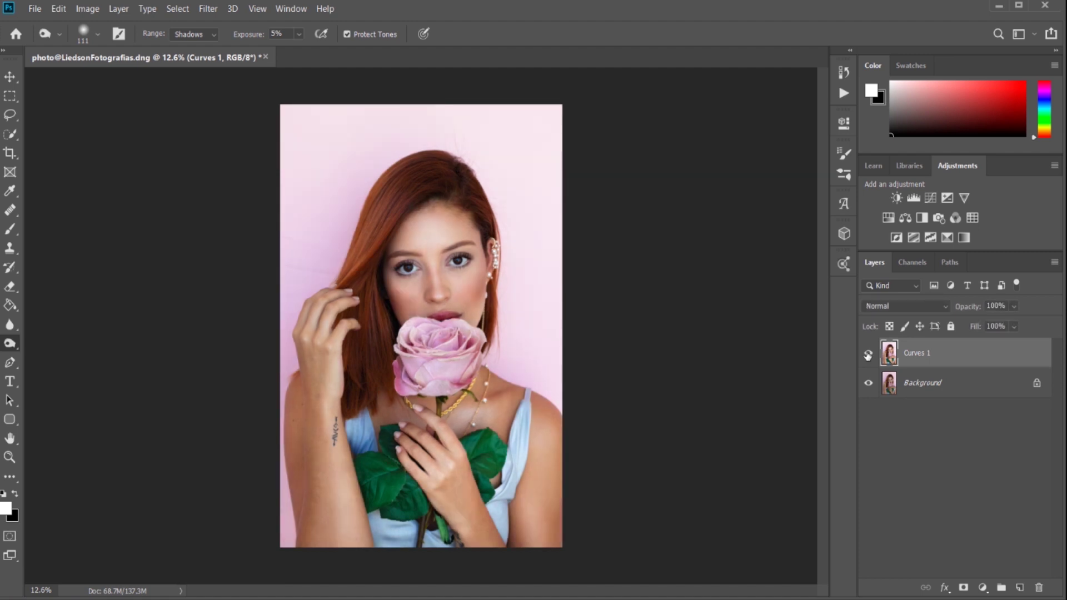
{"action": "scroll", "coordinate": [489, 236], "scroll_direction": "up", "scroll_amount": 2}
{"action": "scroll", "coordinate": [489, 236], "scroll_direction": "down", "scroll_amount": 1}
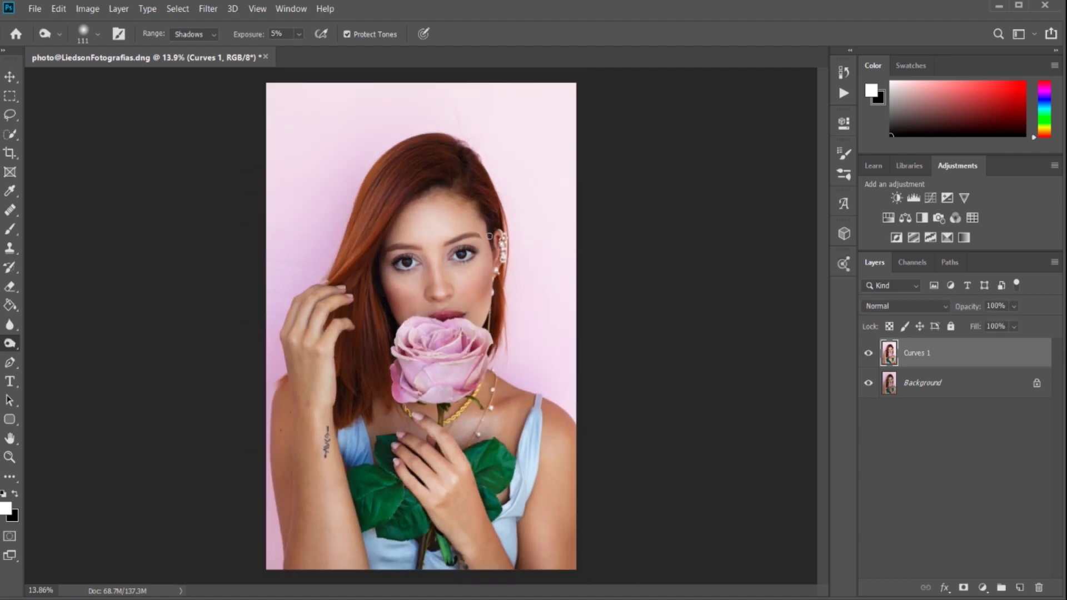
Save the retouched portrait as a JPEG named ouredit in the Pictures folder.
{"action": "left_click", "coordinate": [34, 9]}
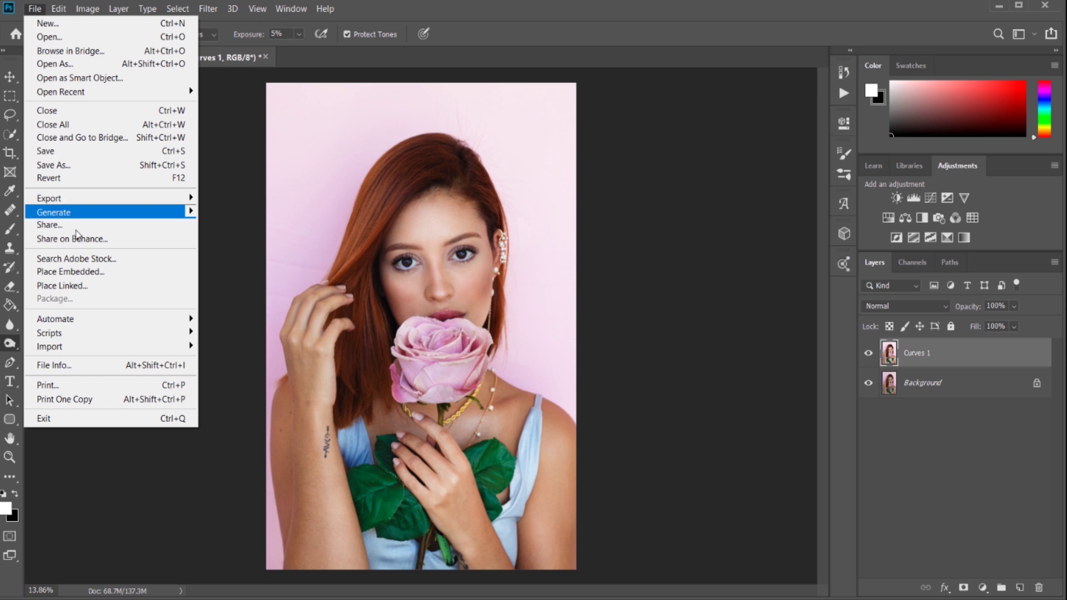
{"action": "left_click", "coordinate": [87, 165]}
{"action": "type", "text": "ouredit"}
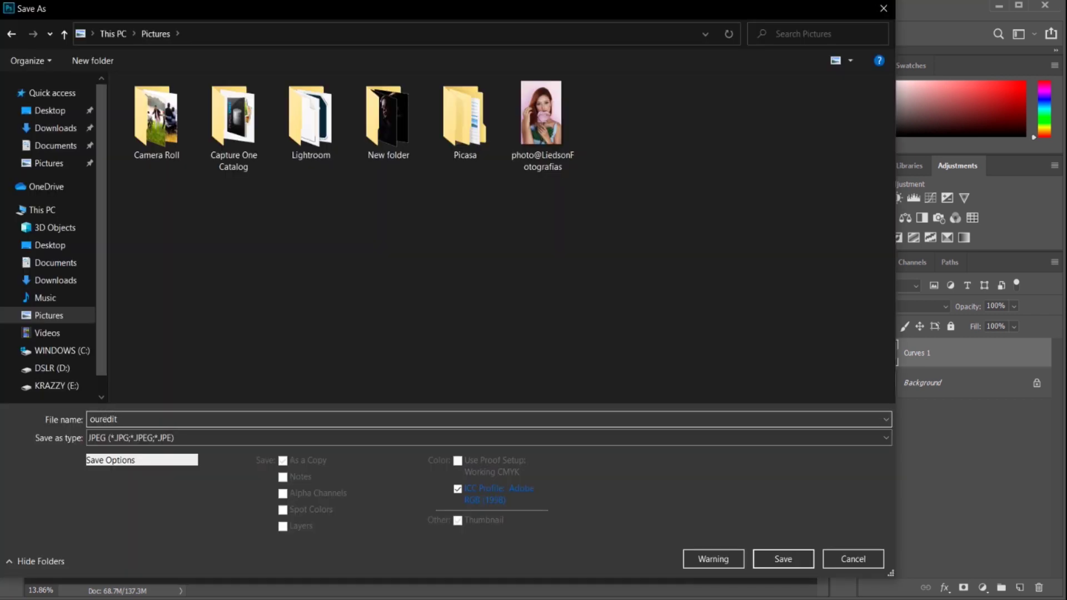
{"action": "left_click", "coordinate": [777, 560]}
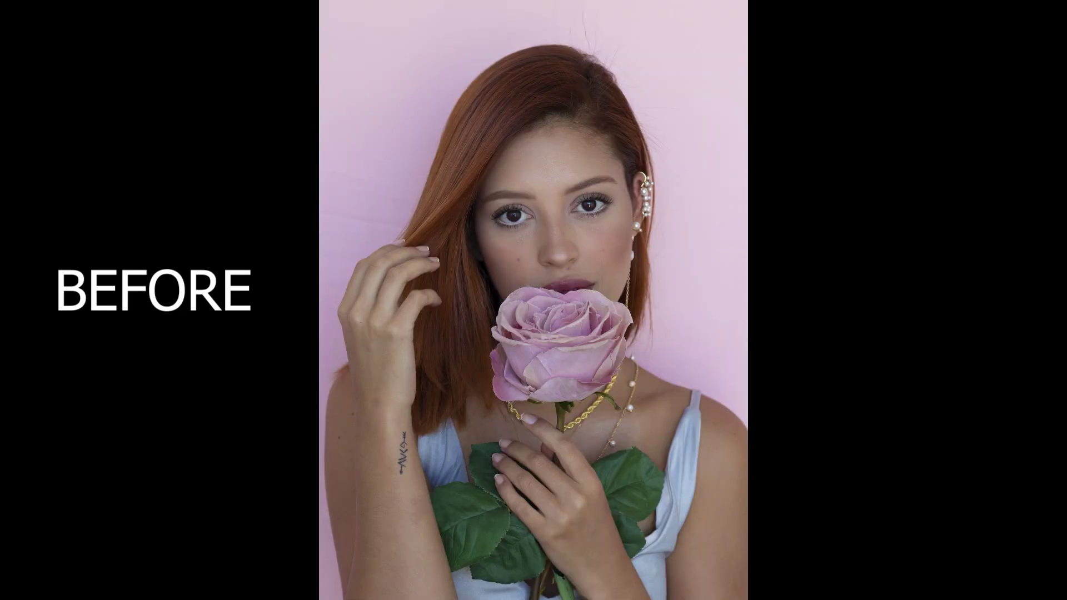